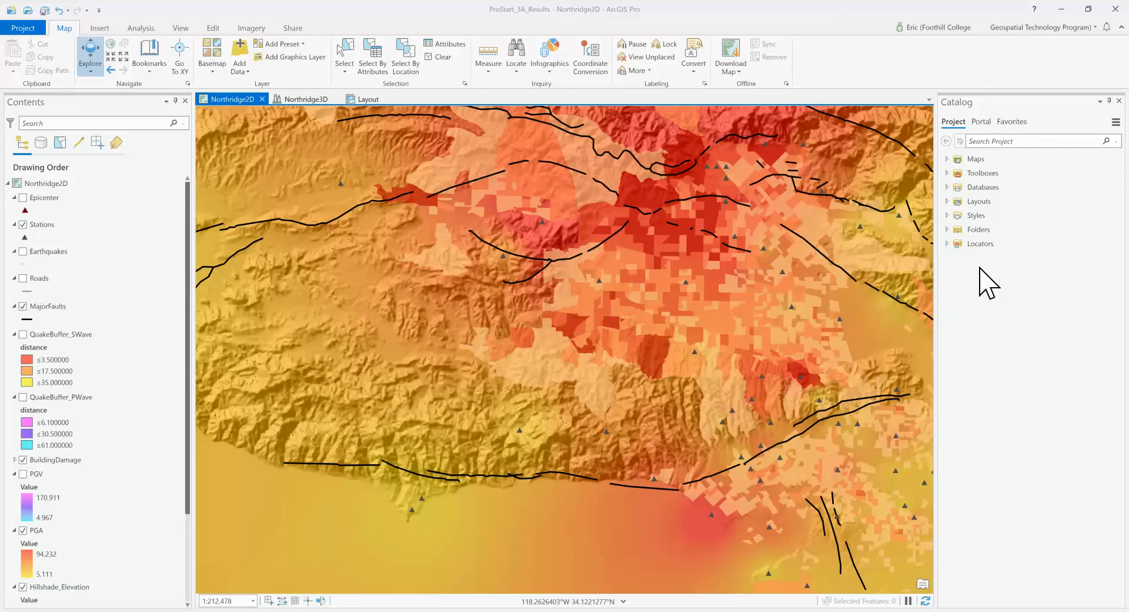
- Switch to File Explorer and examine the p20 project folder inside Documents\ArcGIS\Packages\ProStart_3A_Results_33ed85
key("super+e")
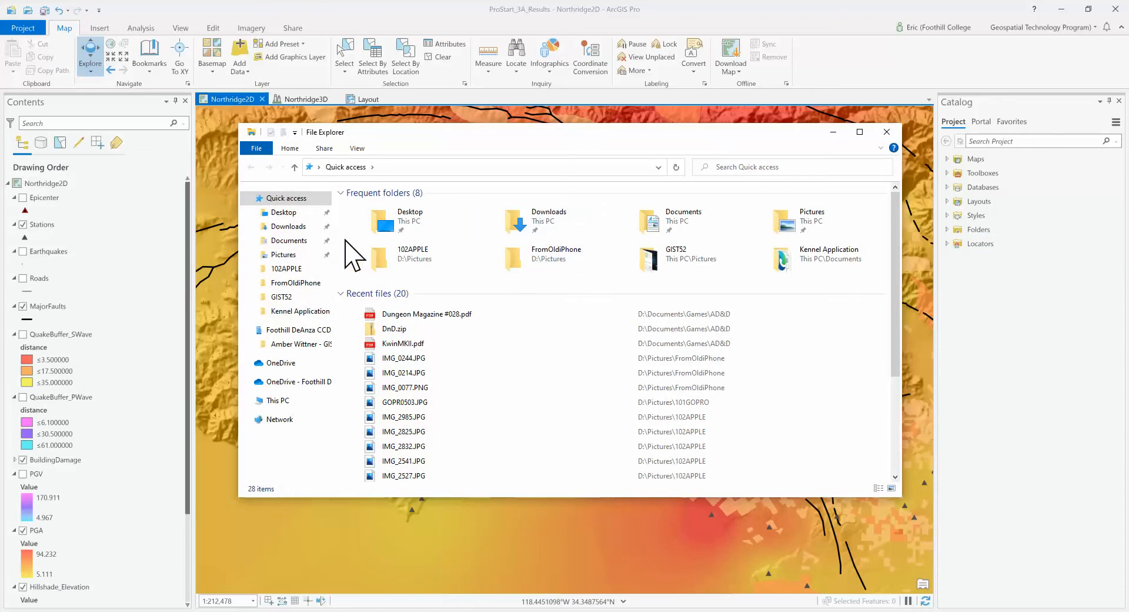
left_click(298, 241)
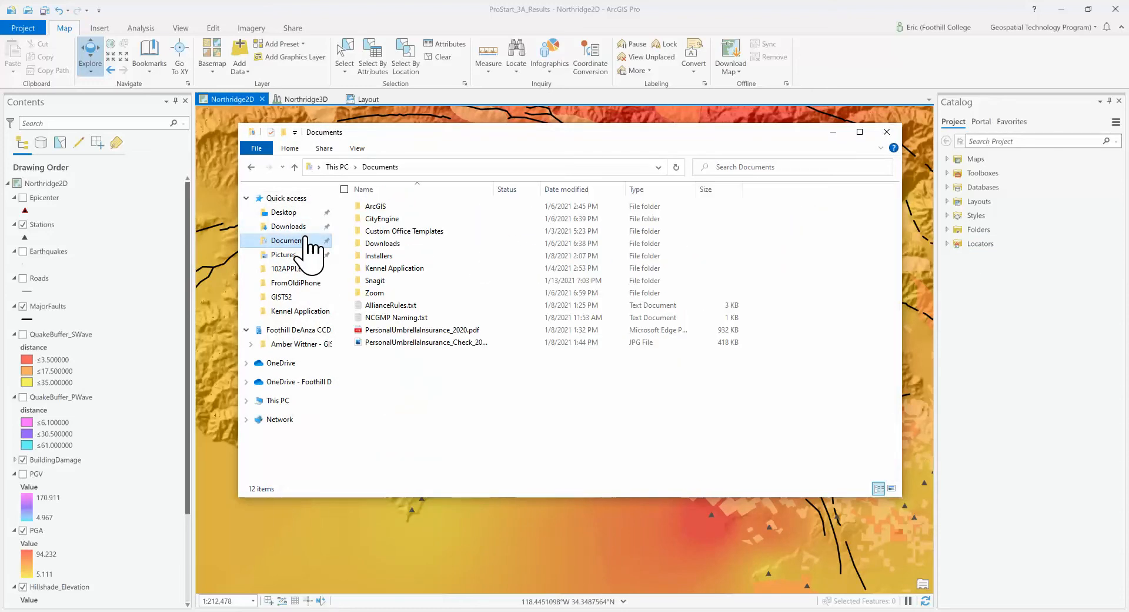
double_click(376, 206)
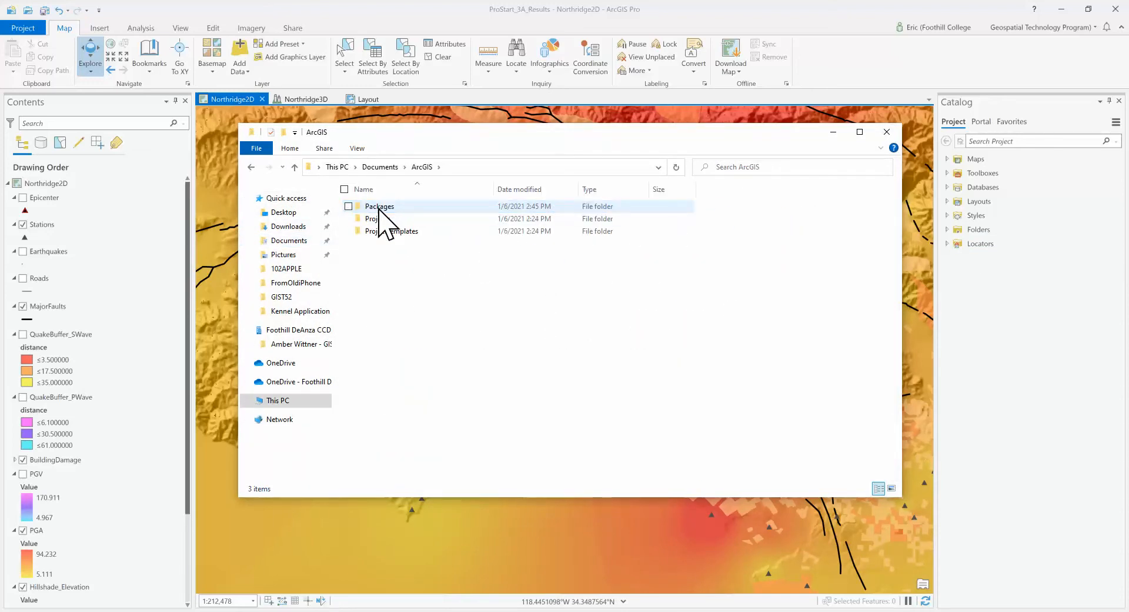
double_click(381, 207)
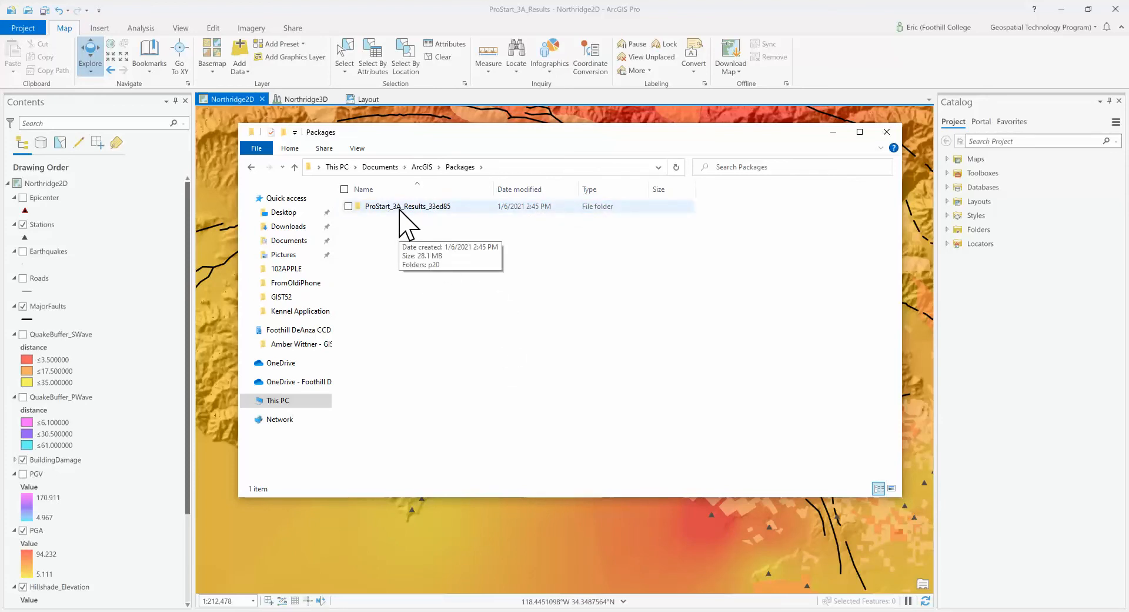
double_click(401, 211)
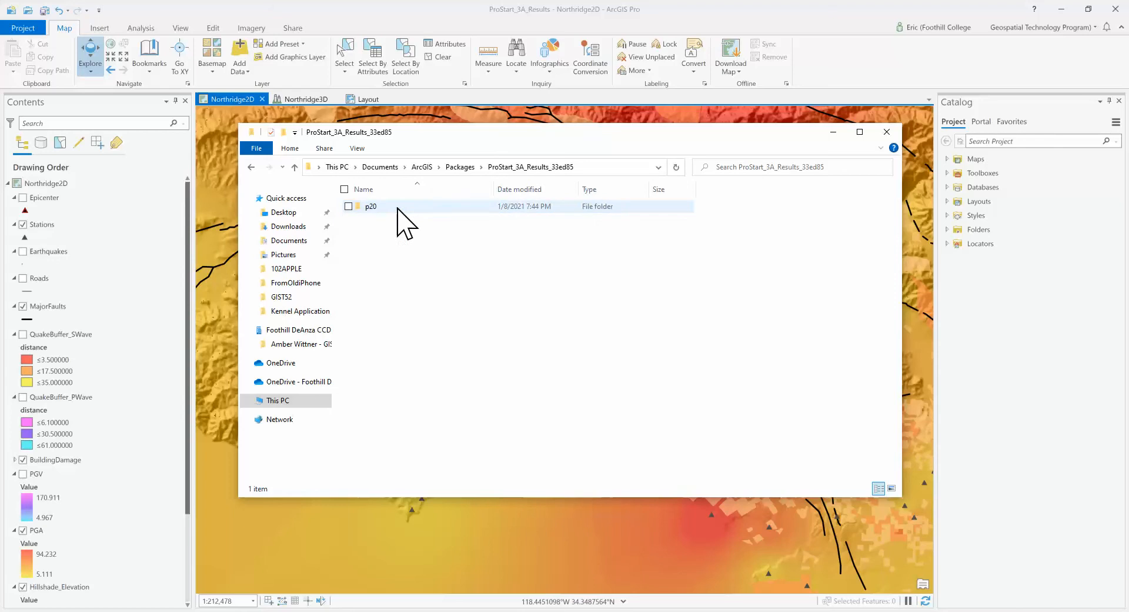
double_click(374, 209)
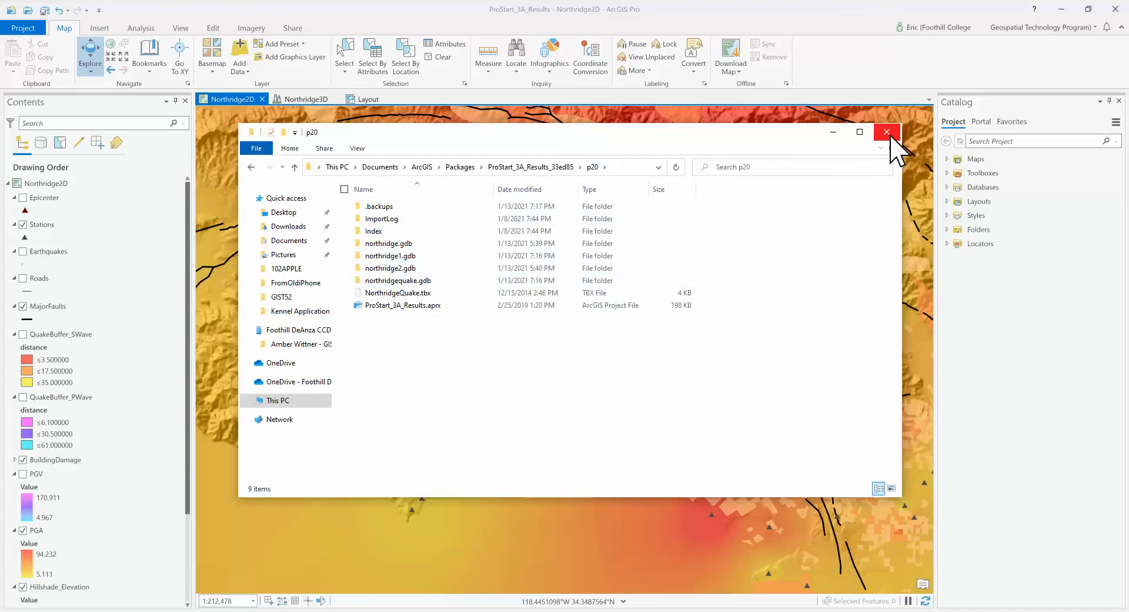
left_click(886, 132)
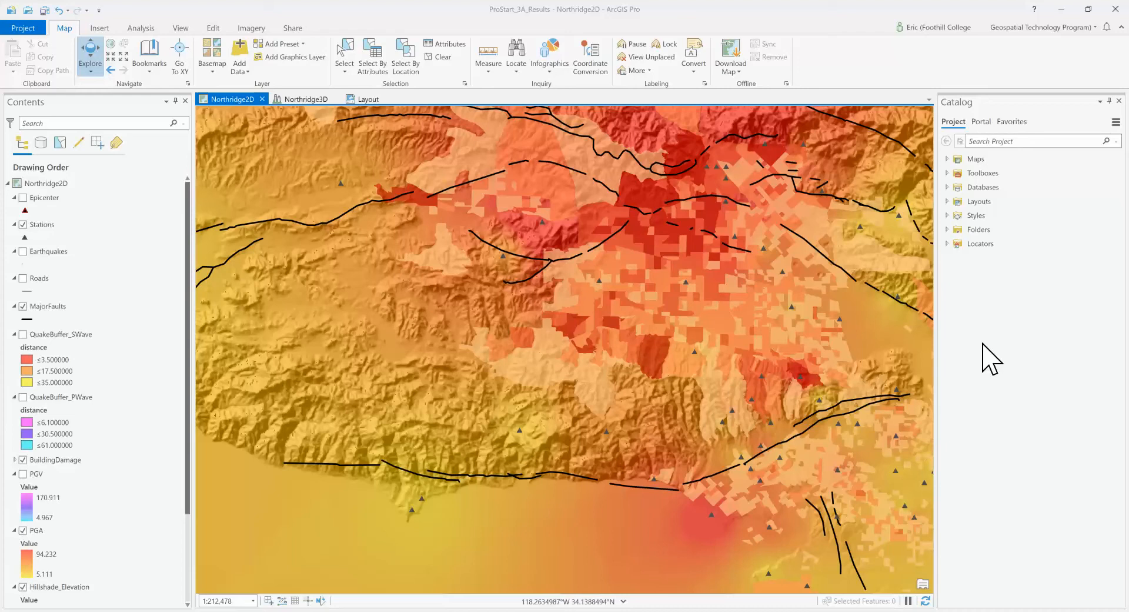
- Add a folder connection to the Desktop's MyNewData folder and expand it down to the contents of northridge2.gdb
left_click(946, 229)
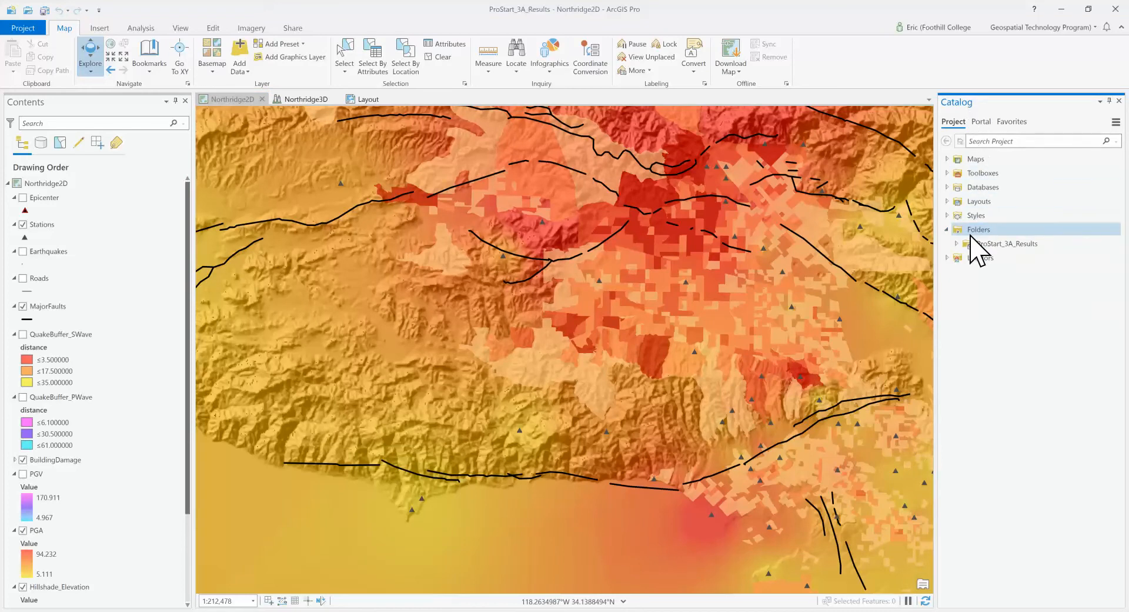
right_click(971, 232)
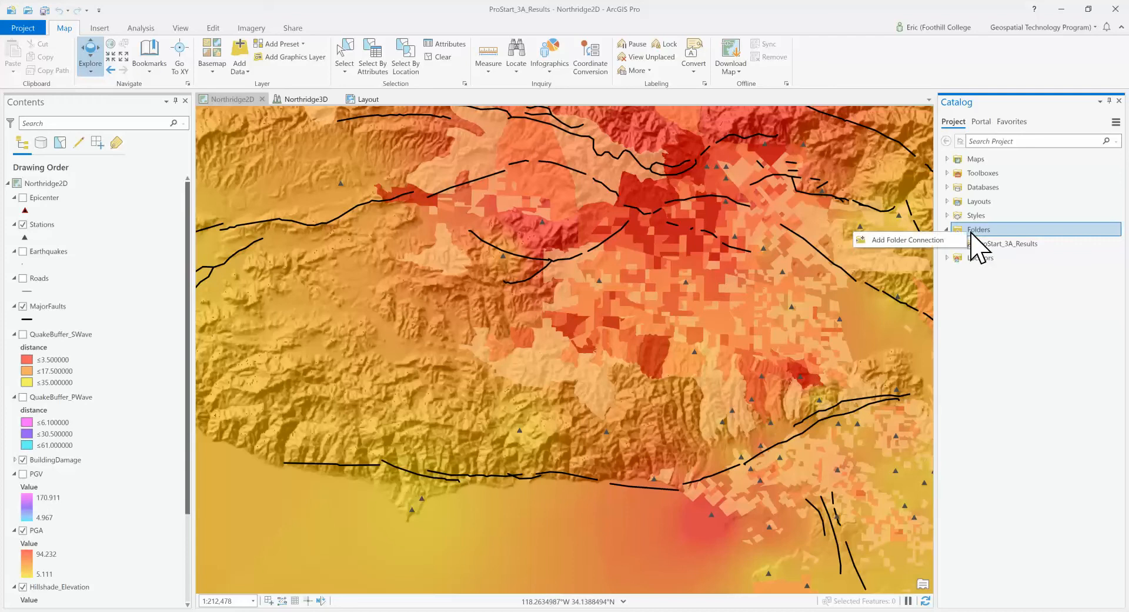
left_click(947, 246)
left_click_drag(449, 119, 527, 148)
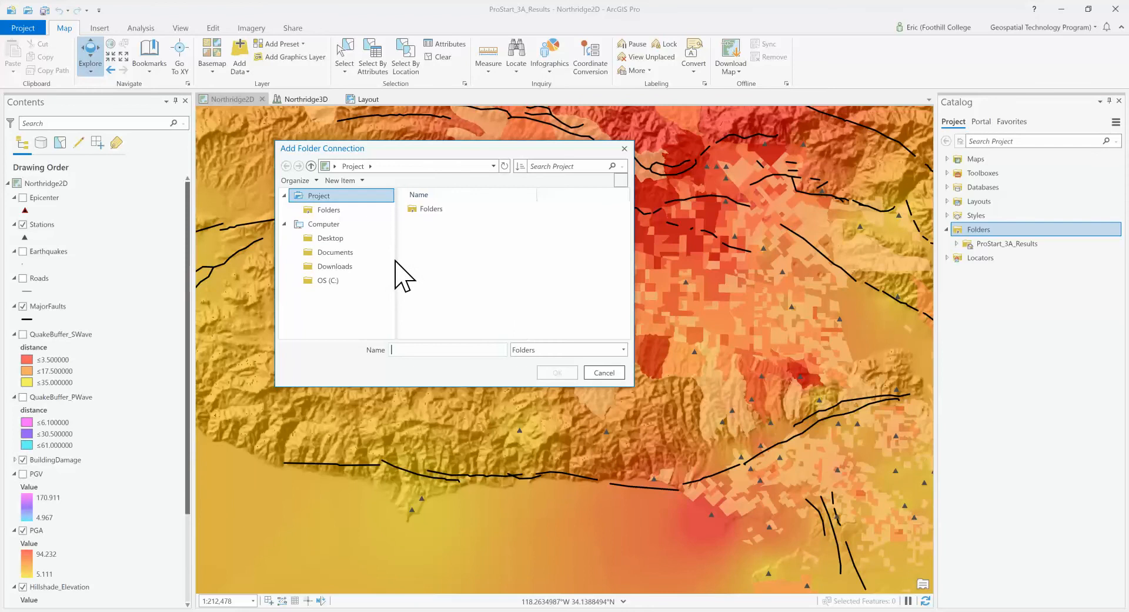
left_click(347, 239)
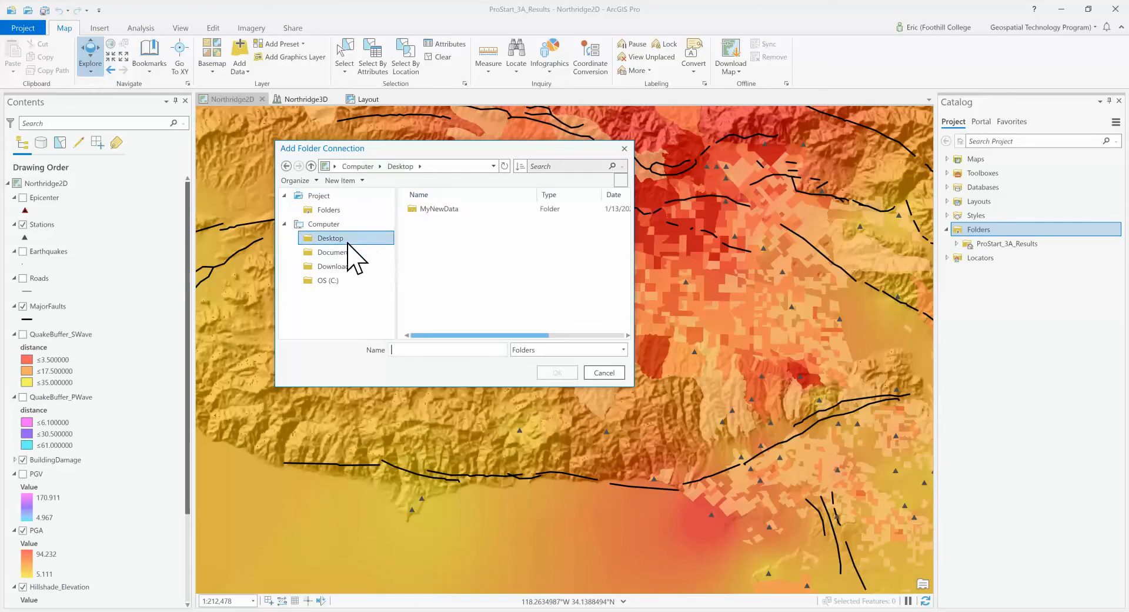
left_click(439, 210)
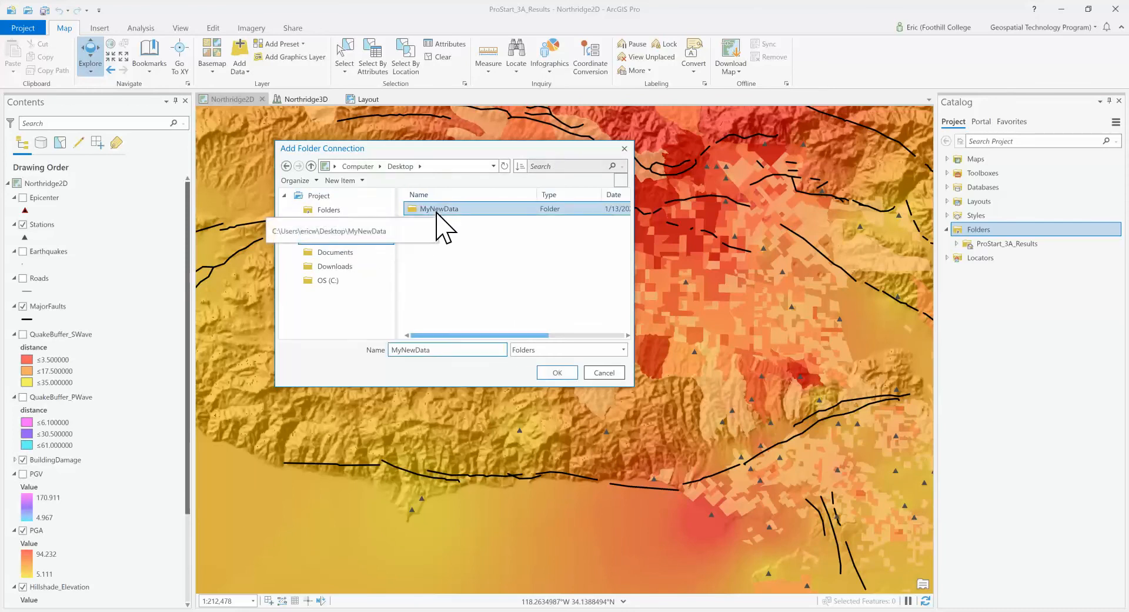
left_click(558, 373)
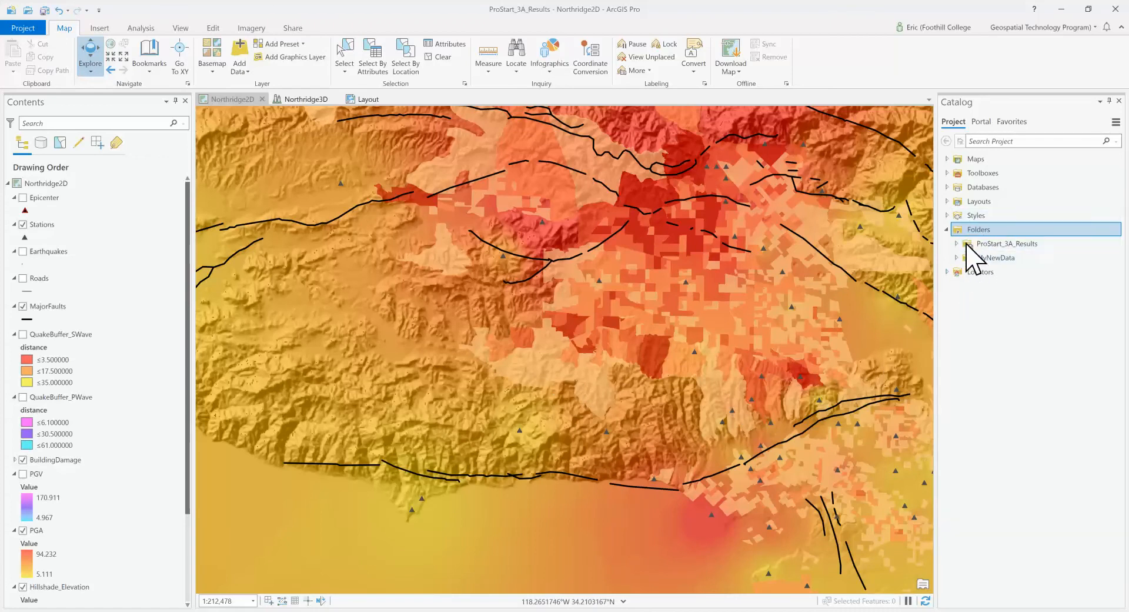
left_click(956, 258)
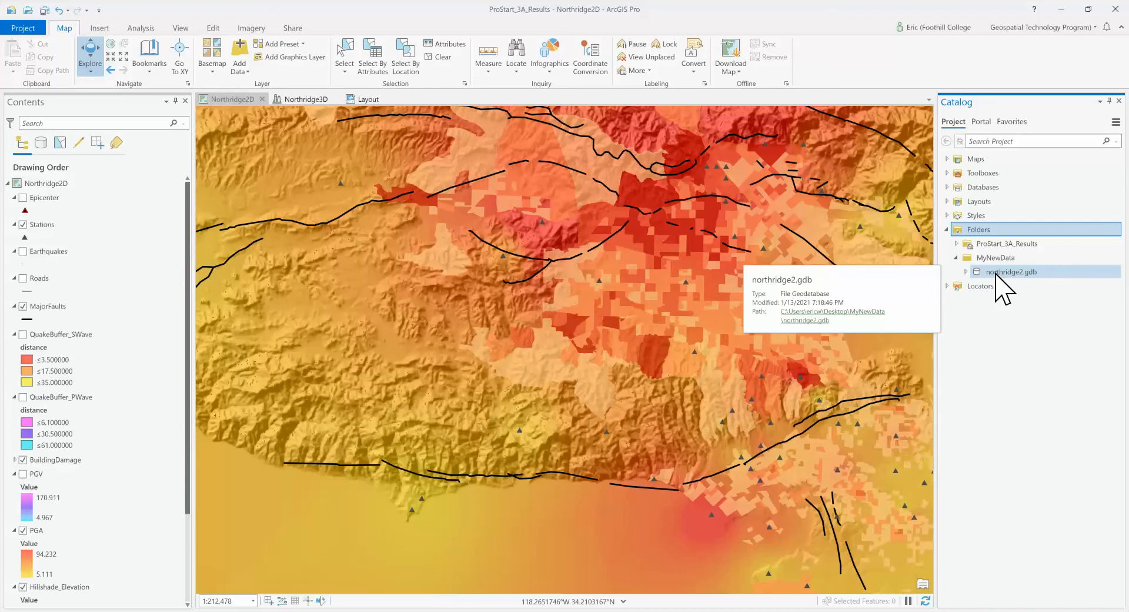
left_click(966, 271)
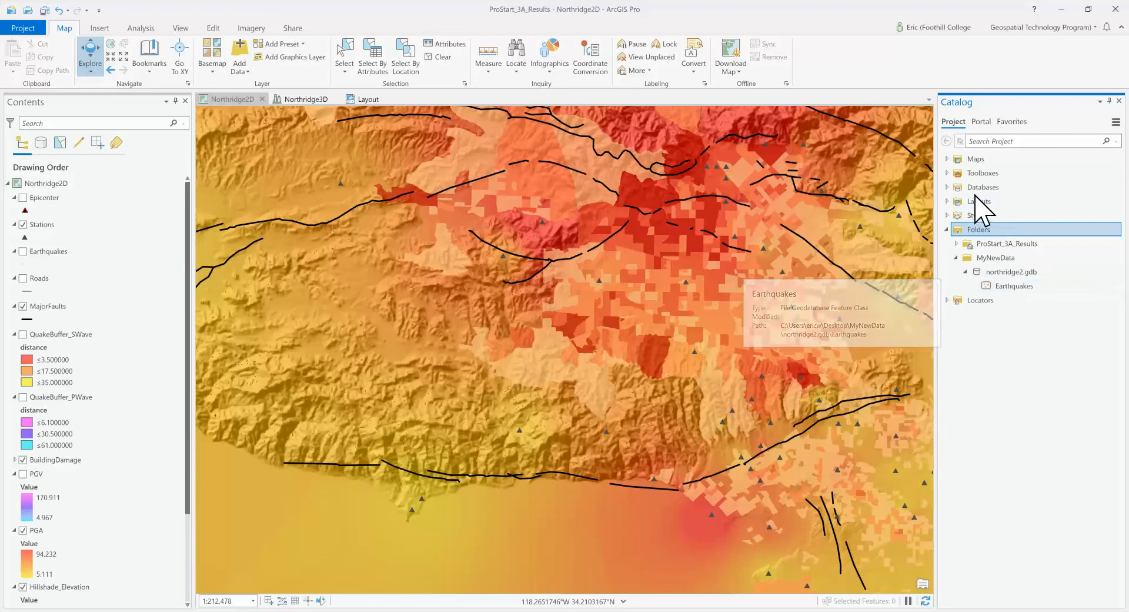
- Add the existing northridge2.gdb from the Desktop's MyNewData folder to the project's databases and expand its contents
left_click(948, 187)
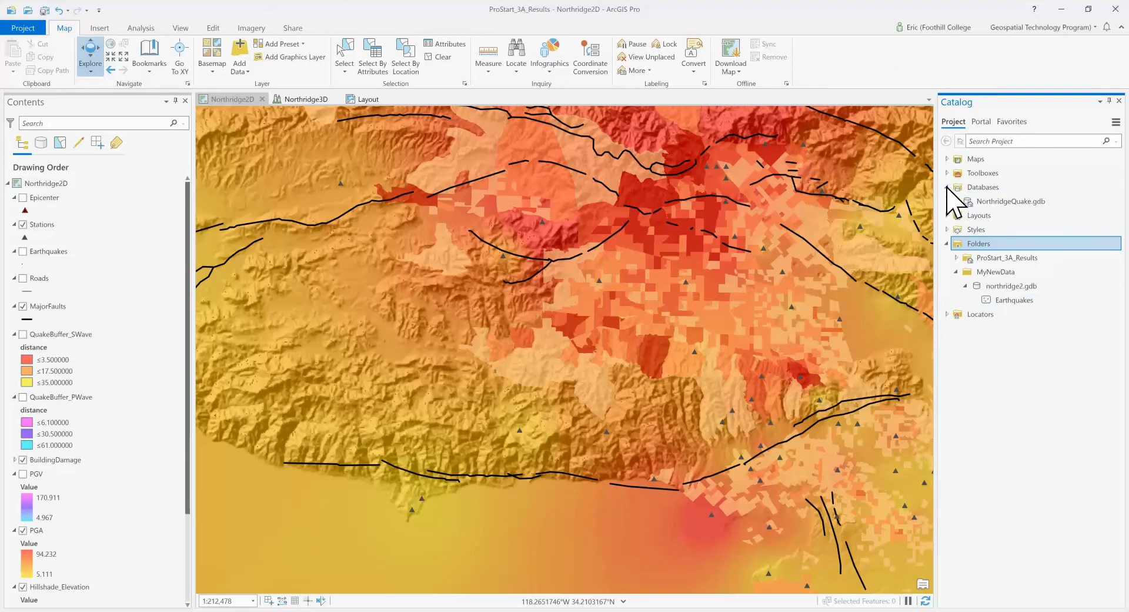
right_click(981, 194)
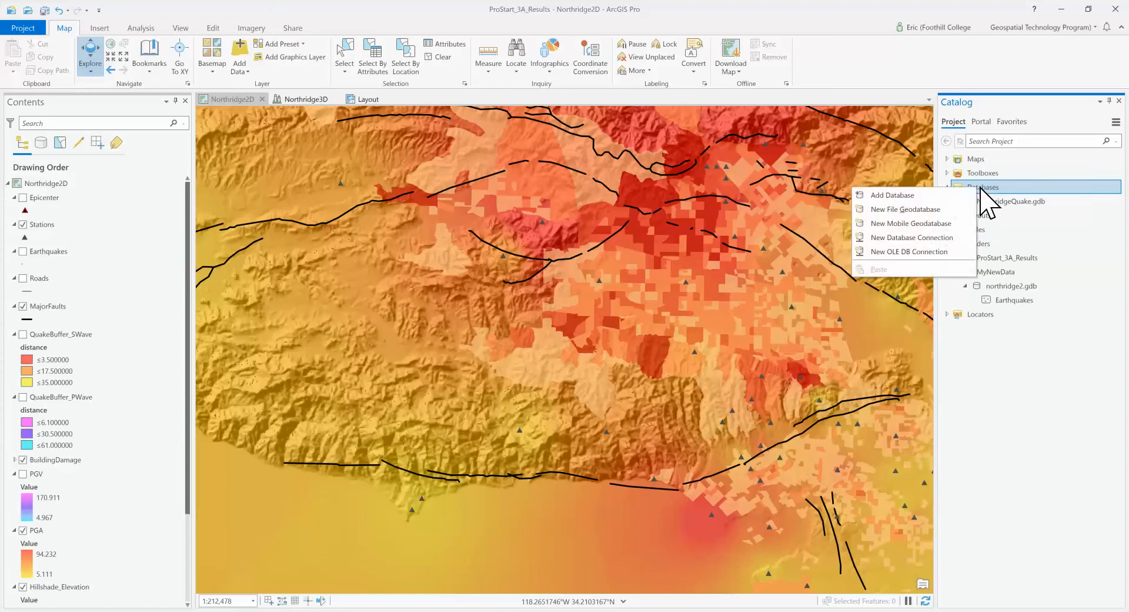
left_click(928, 196)
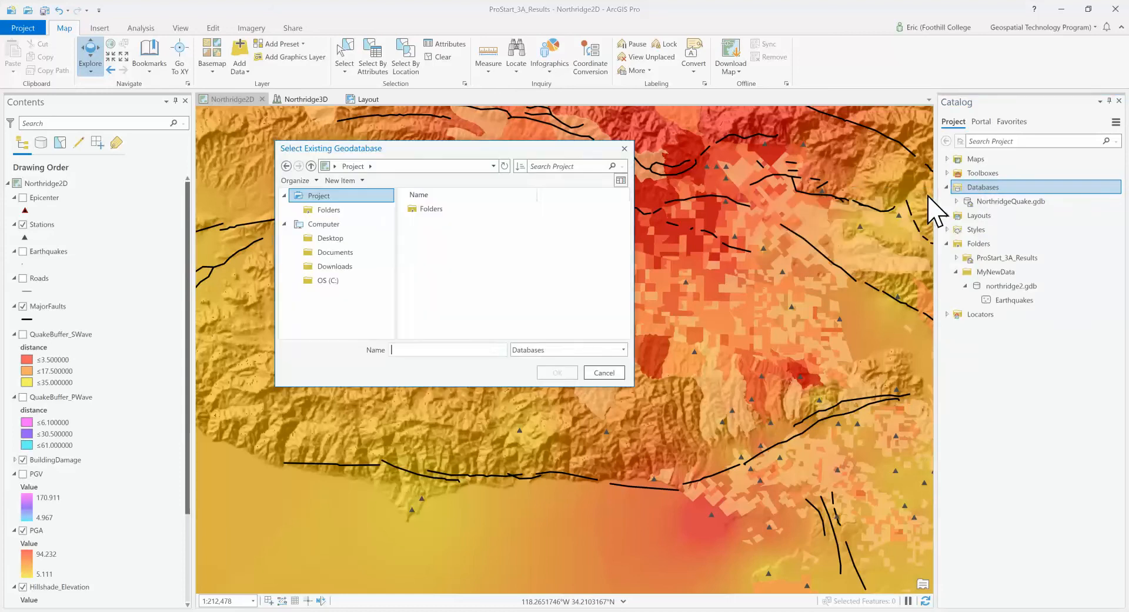
left_click(354, 239)
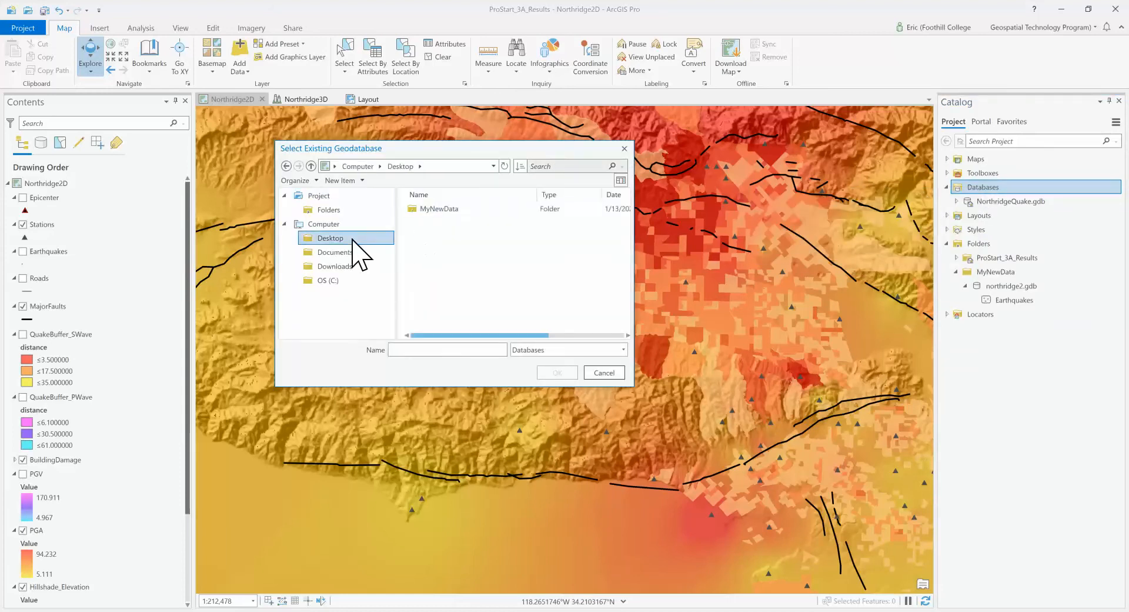
double_click(435, 208)
left_click(447, 210)
left_click(573, 376)
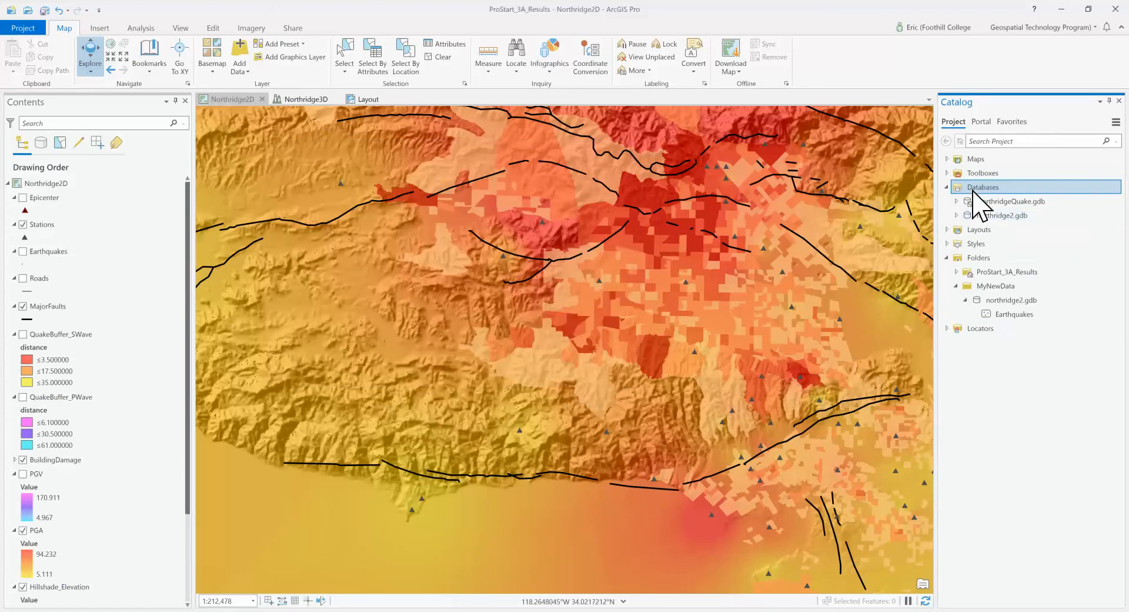
left_click(956, 216)
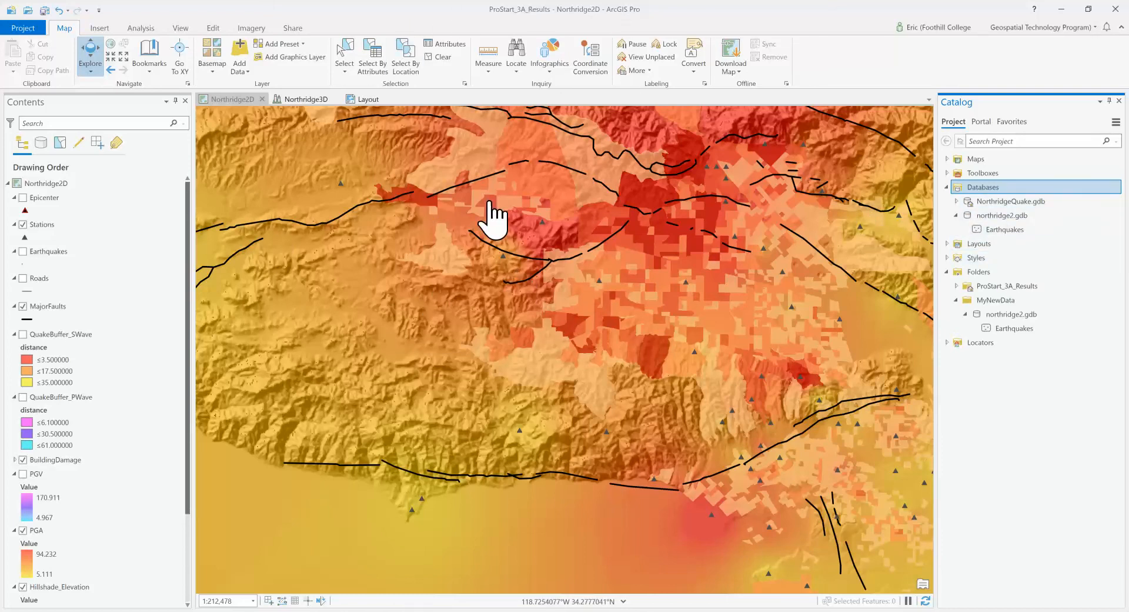
- In File Explorer, examine where the data is stored: northridgequake.gdb in the package's p20 folder and the contents of MyNewData on the Desktop
key("super+e")
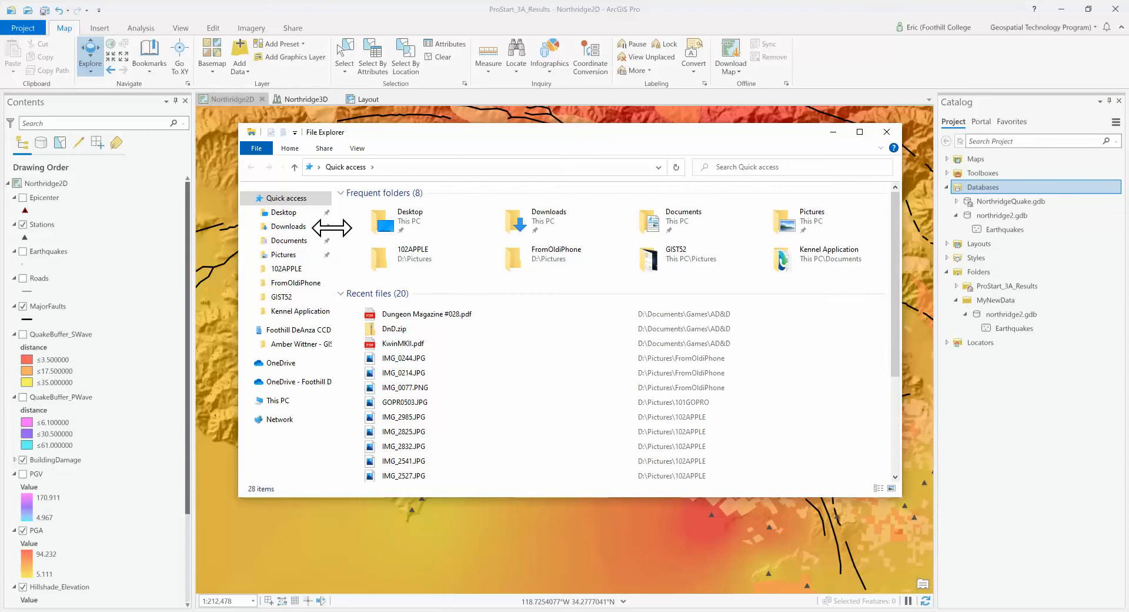
left_click(288, 240)
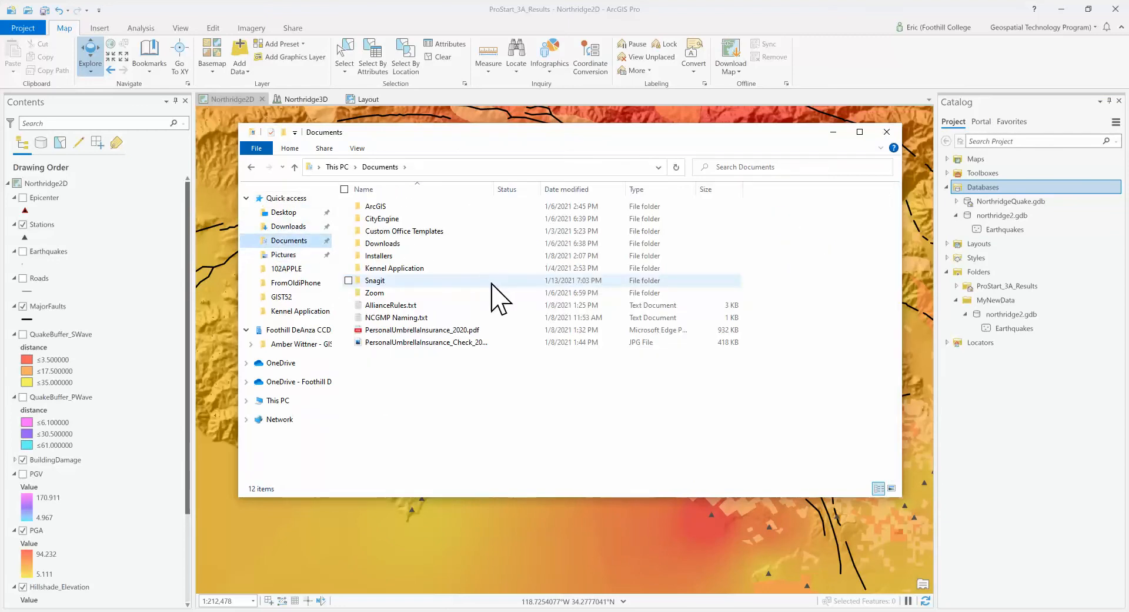
double_click(393, 209)
double_click(379, 219)
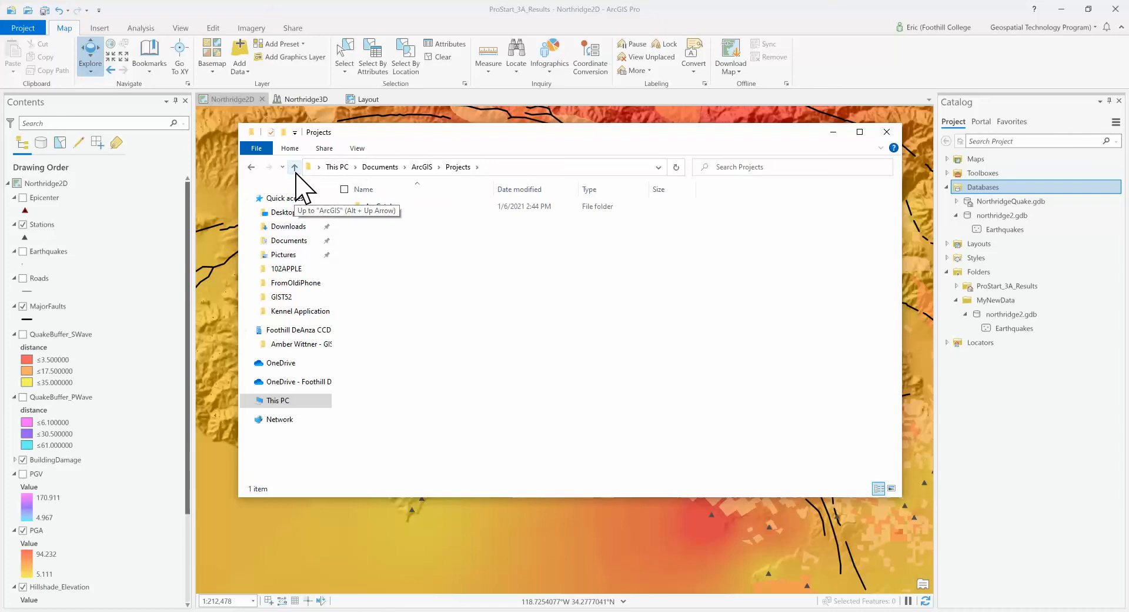
left_click(294, 168)
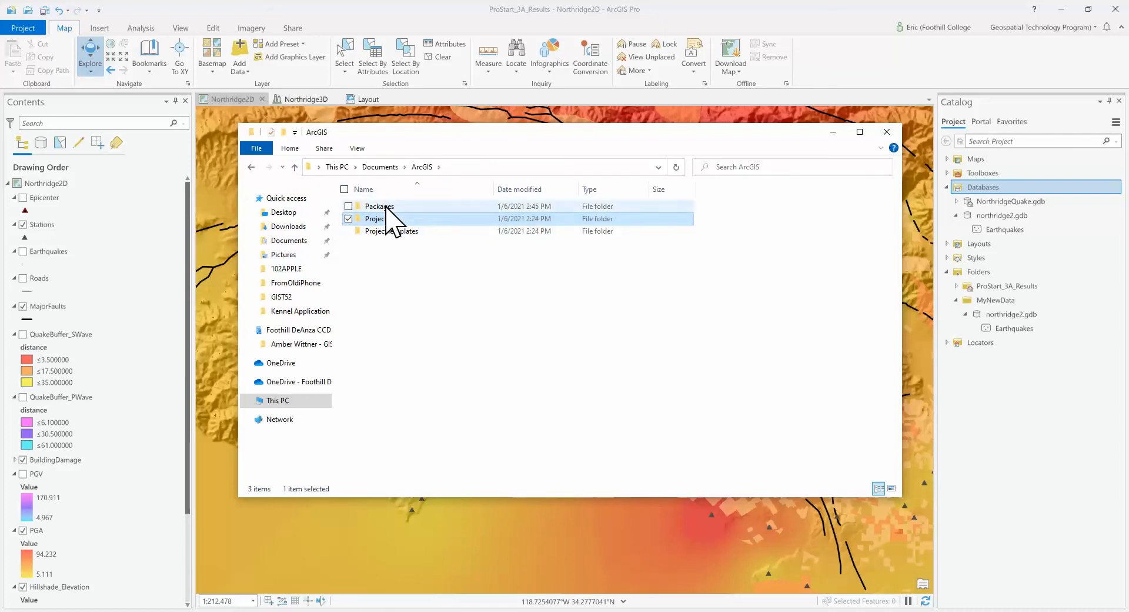
double_click(379, 206)
double_click(386, 207)
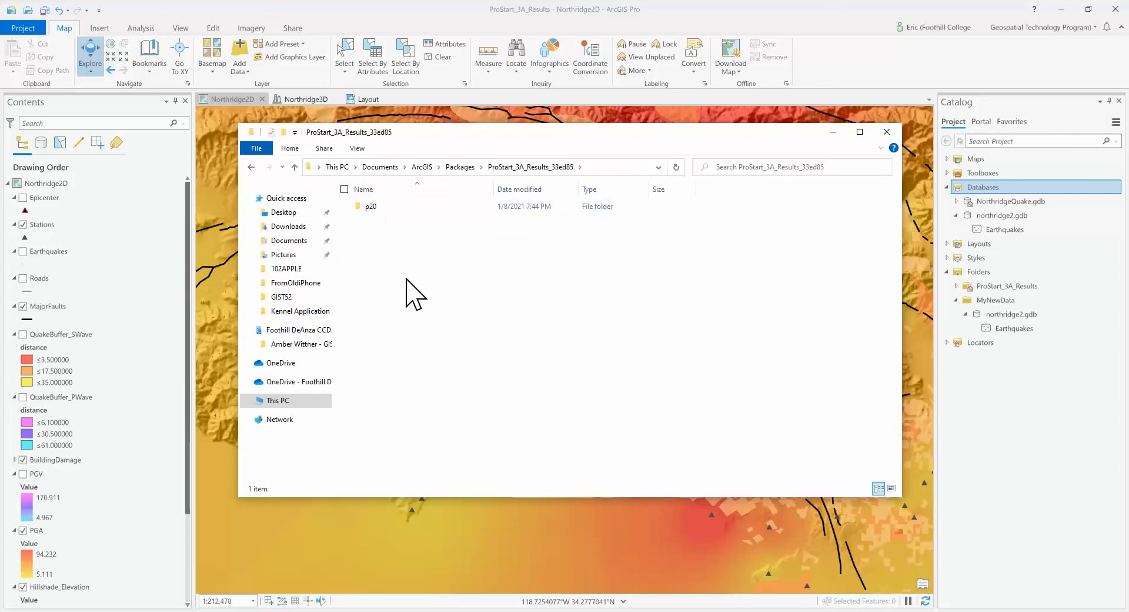
left_click(373, 207)
double_click(373, 207)
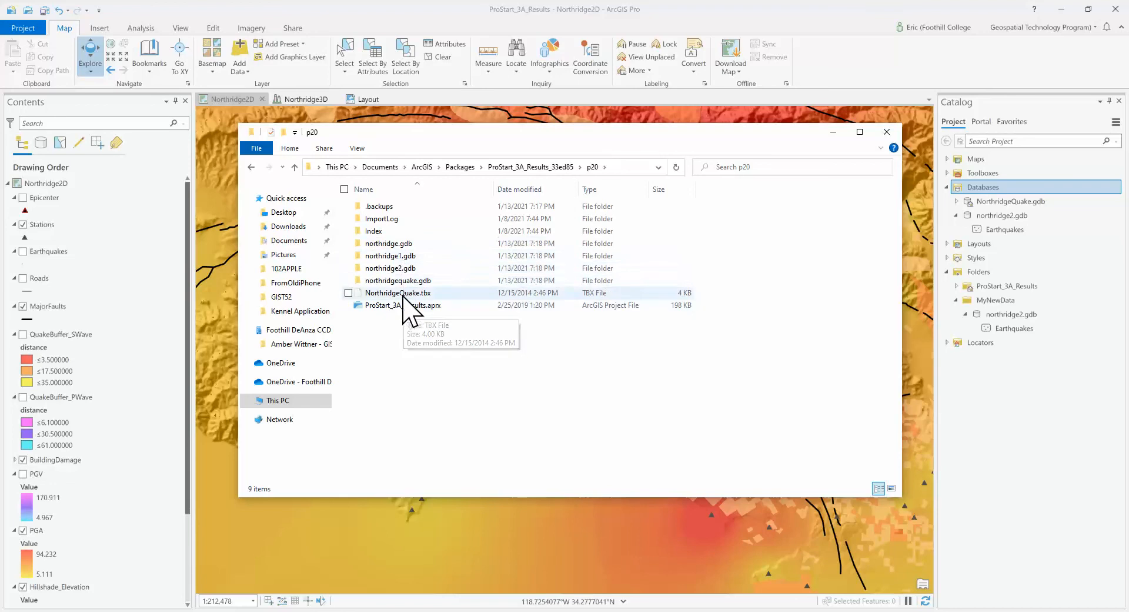
left_click(401, 283)
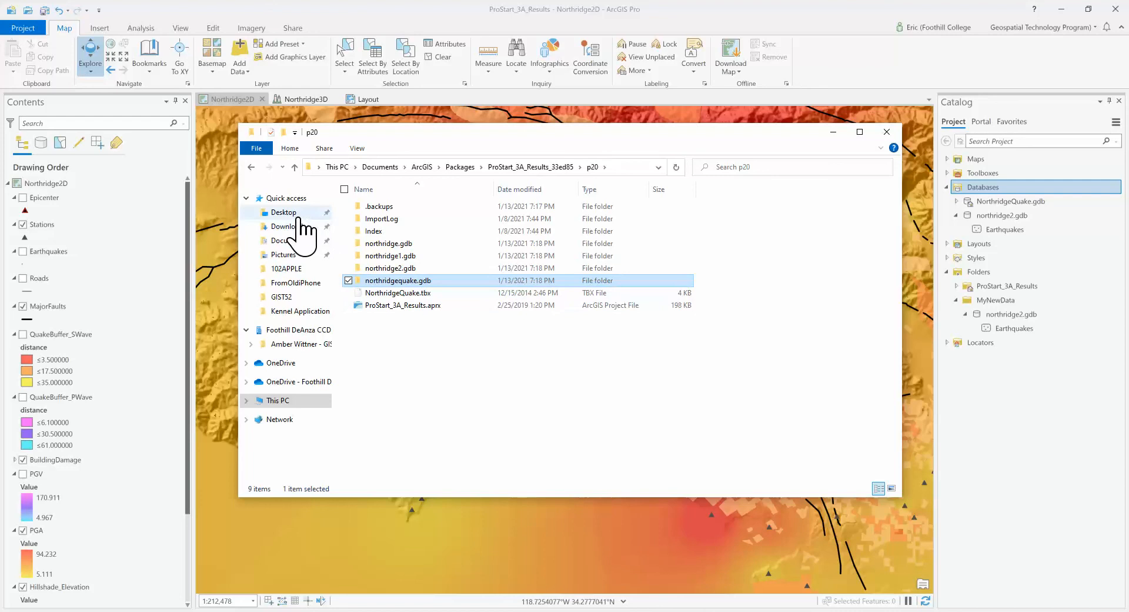
left_click(292, 212)
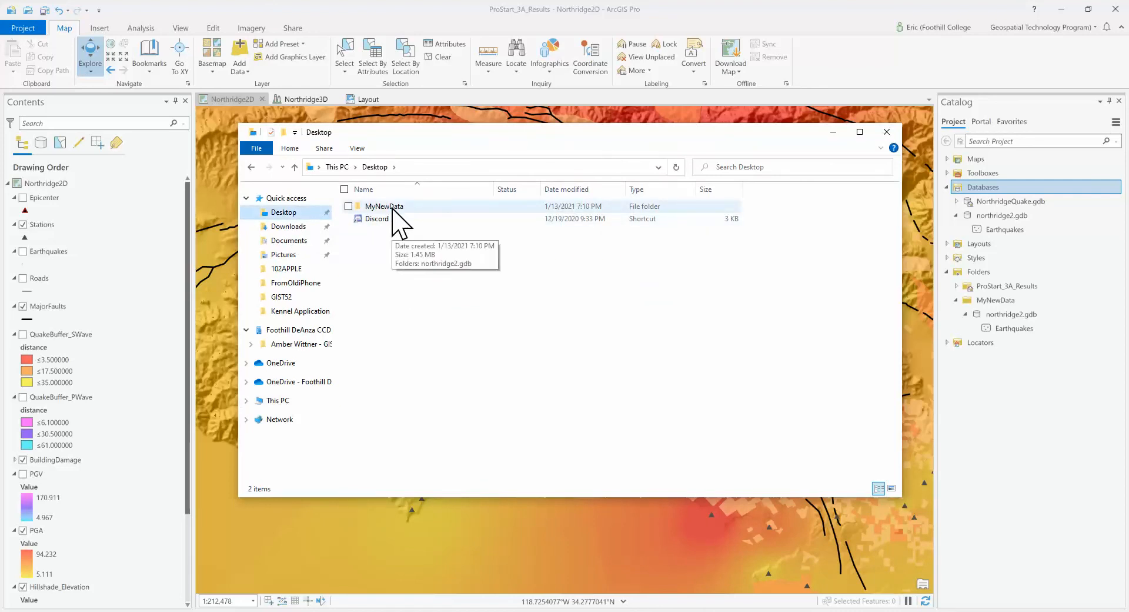
double_click(392, 207)
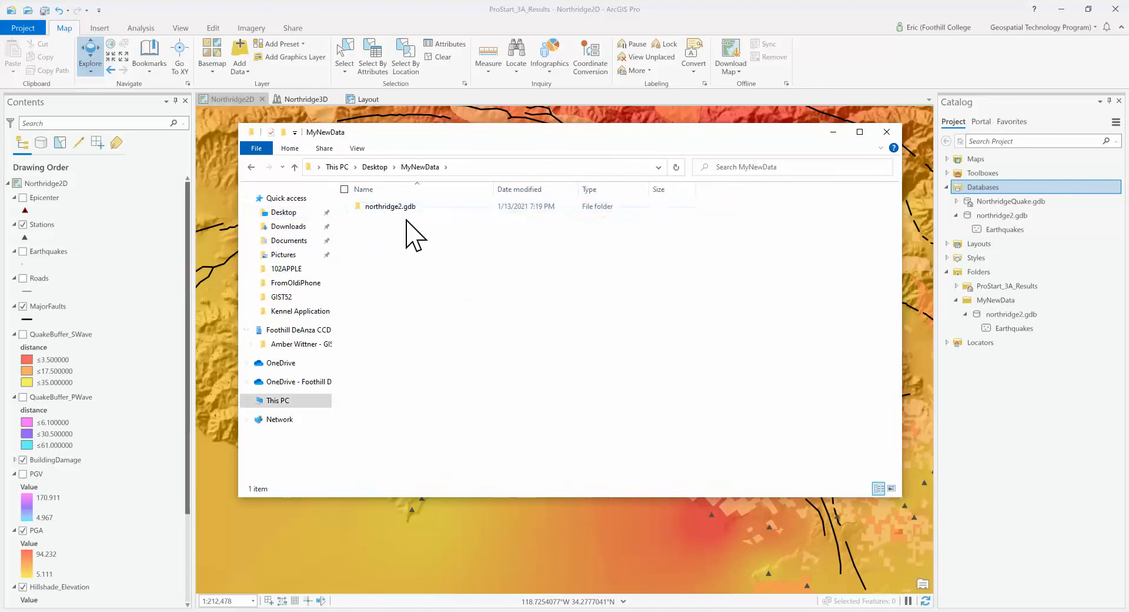
- Create a shortcut to the ProStart_3A_Results_33ed85 folder inside Documents\ArcGIS\Packages
left_click(289, 241)
double_click(376, 207)
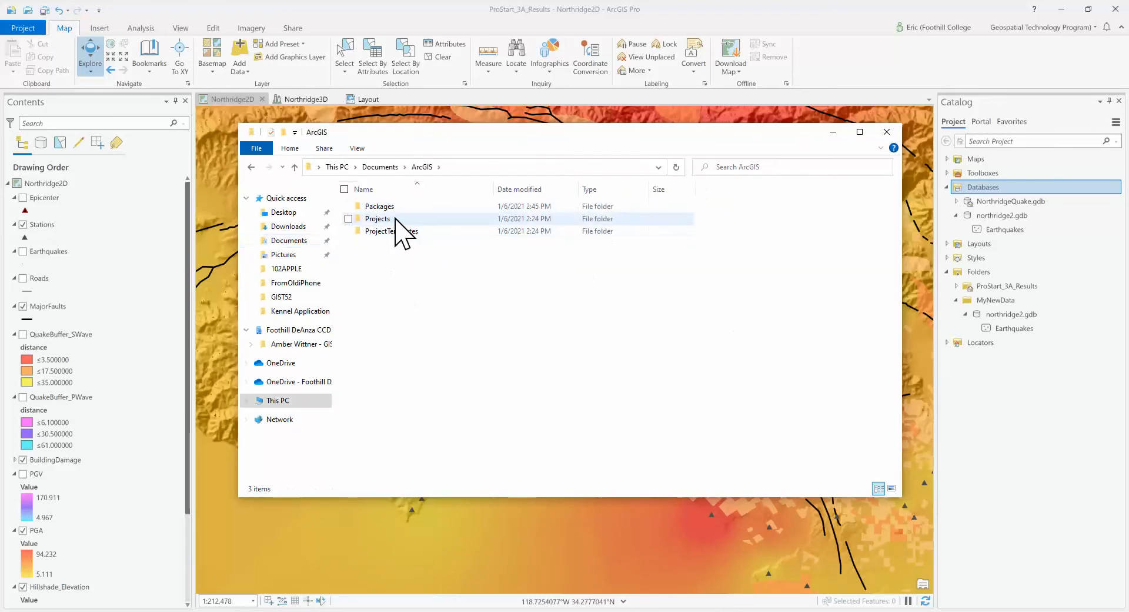
double_click(379, 206)
left_click(386, 206)
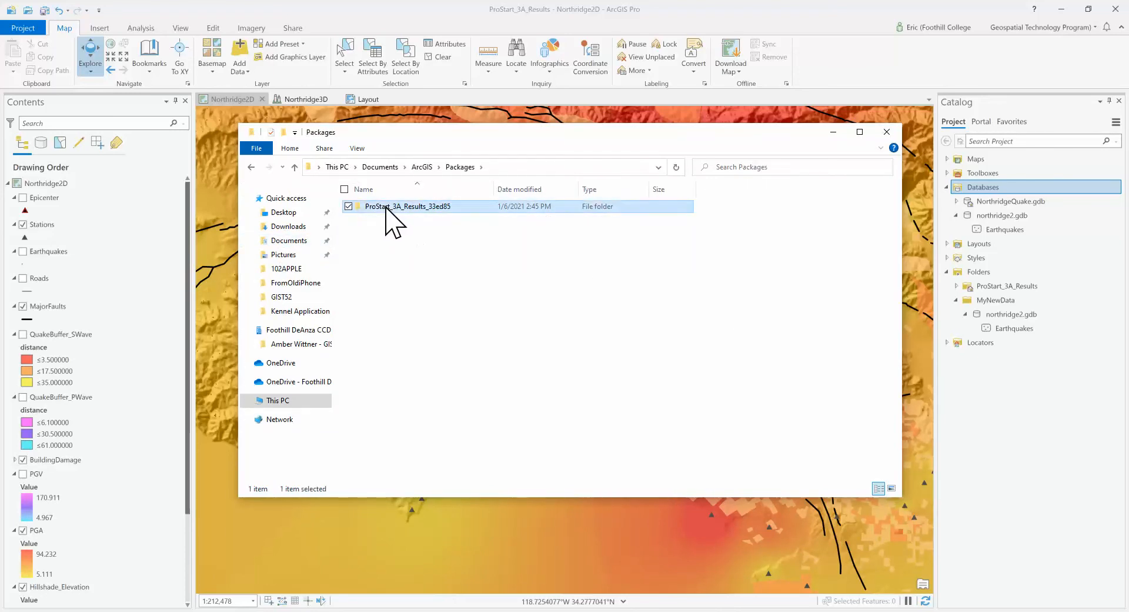
right_click(386, 206)
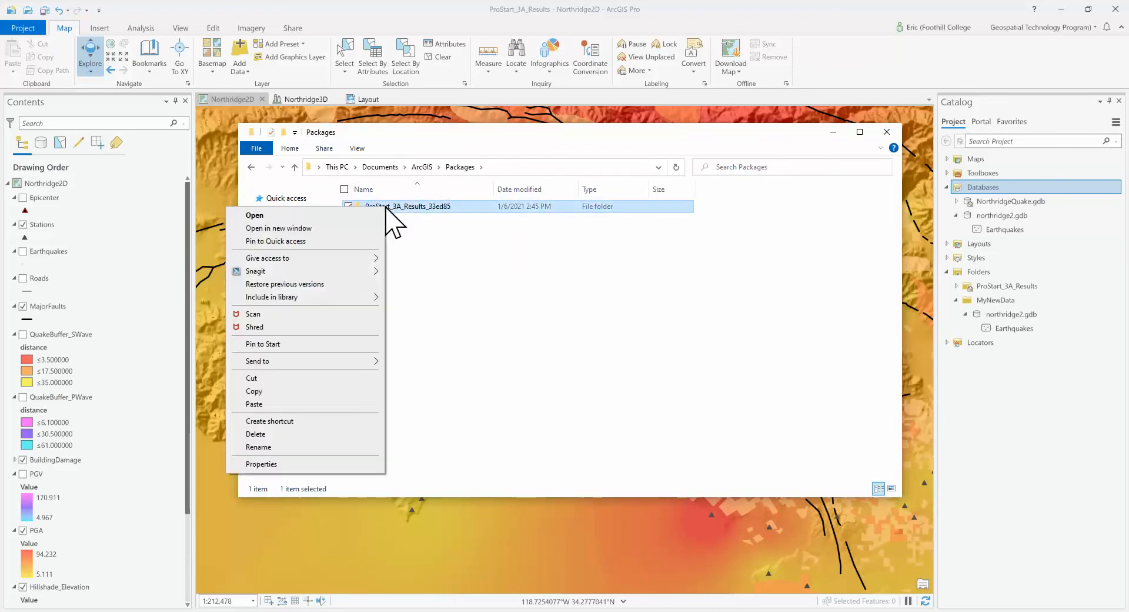
left_click(346, 421)
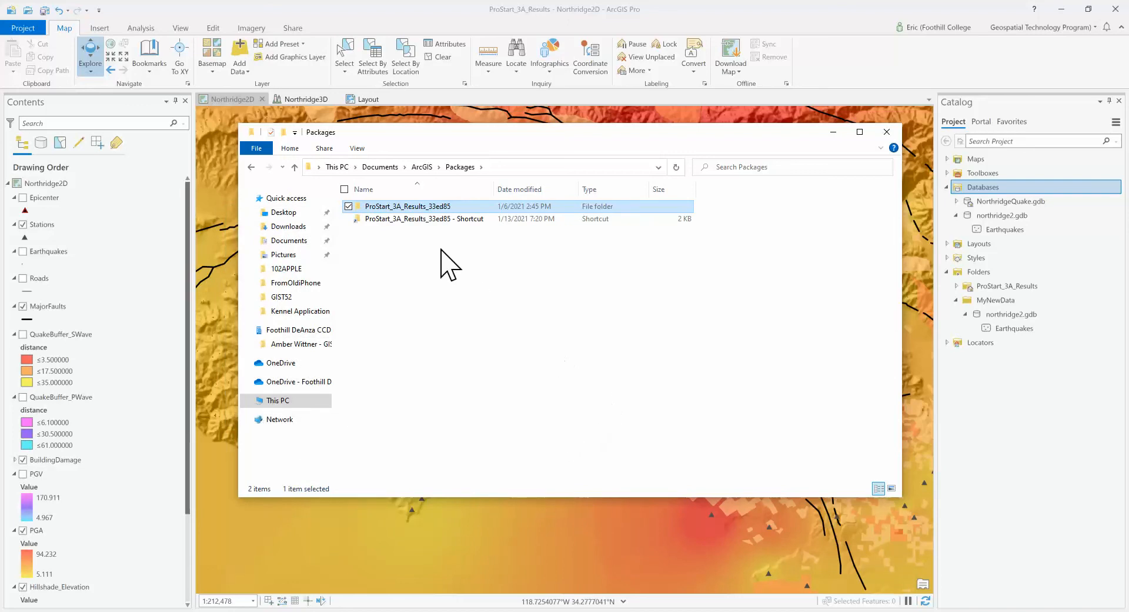
- Delete the ProStart_3A_Results_33ed85 shortcut from the Packages folder
left_click(425, 220)
right_click(423, 220)
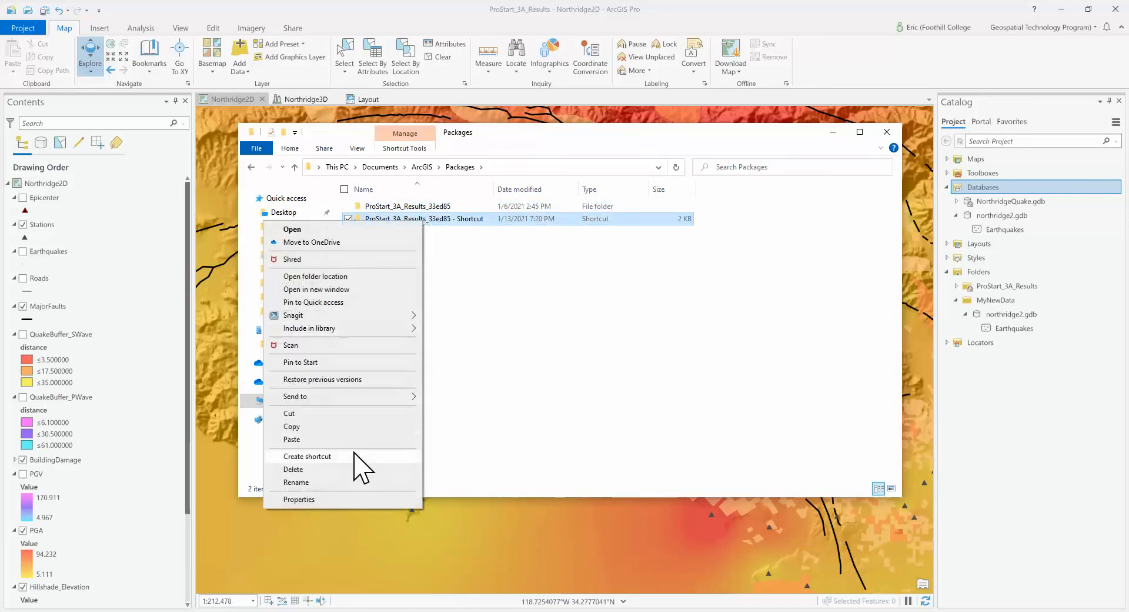
left_click(343, 469)
- Compress the ProStart_3A_Results_33ed85 folder into a zip file in the same Packages folder
right_click(413, 207)
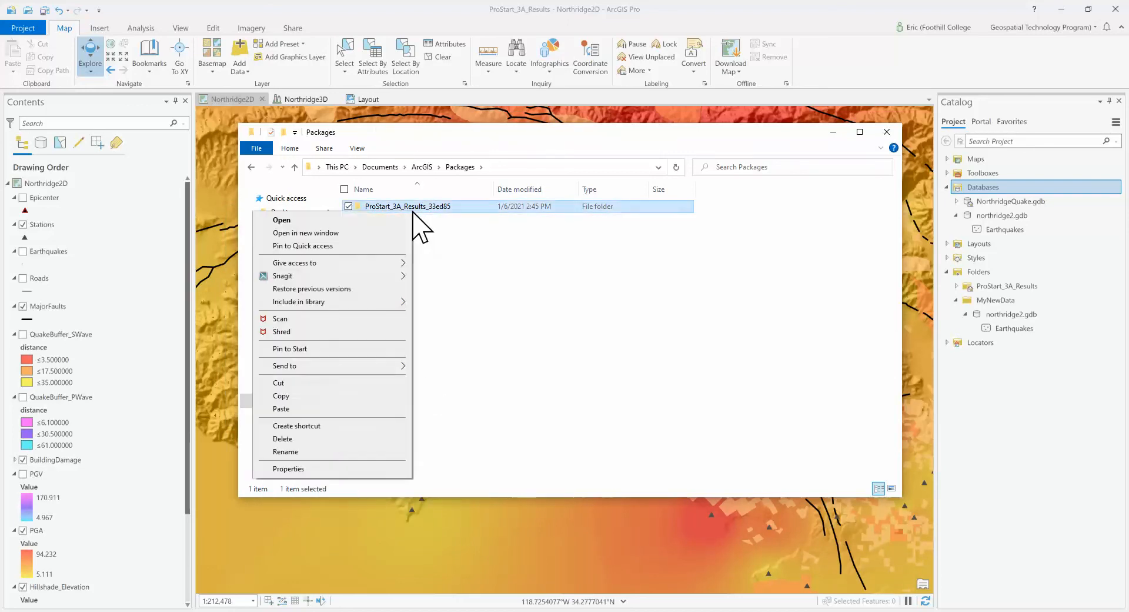
mouse_move(391, 365)
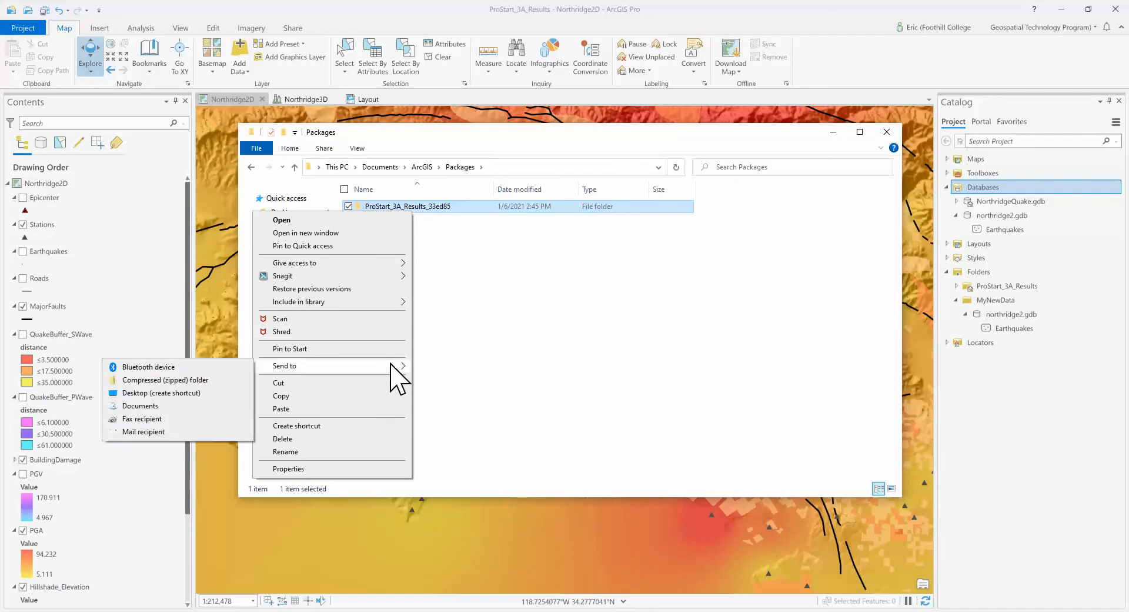
left_click(218, 380)
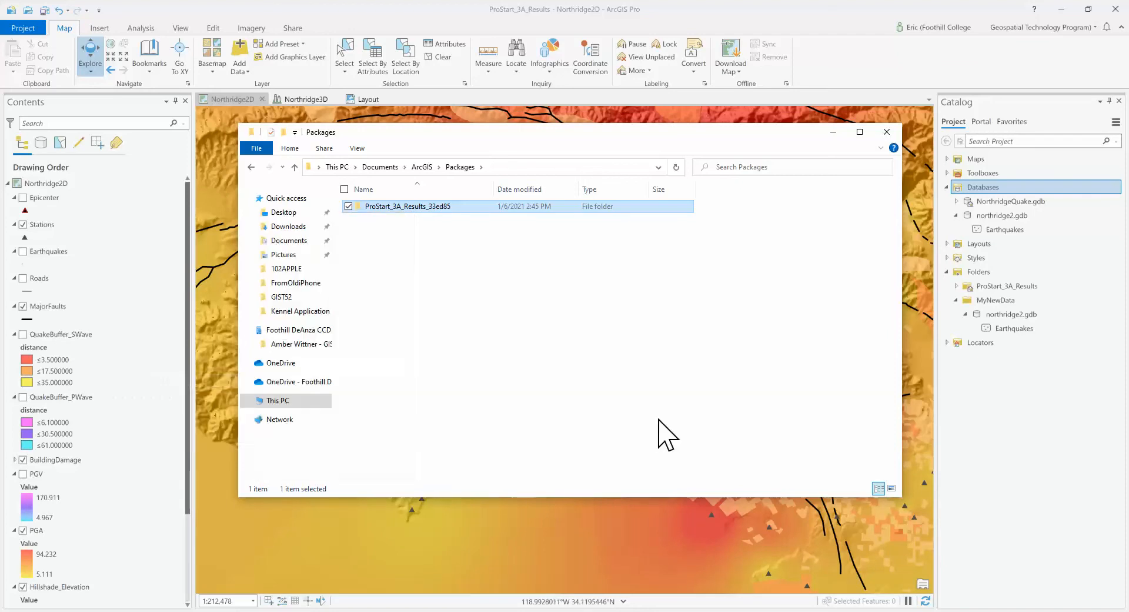
left_click(556, 317)
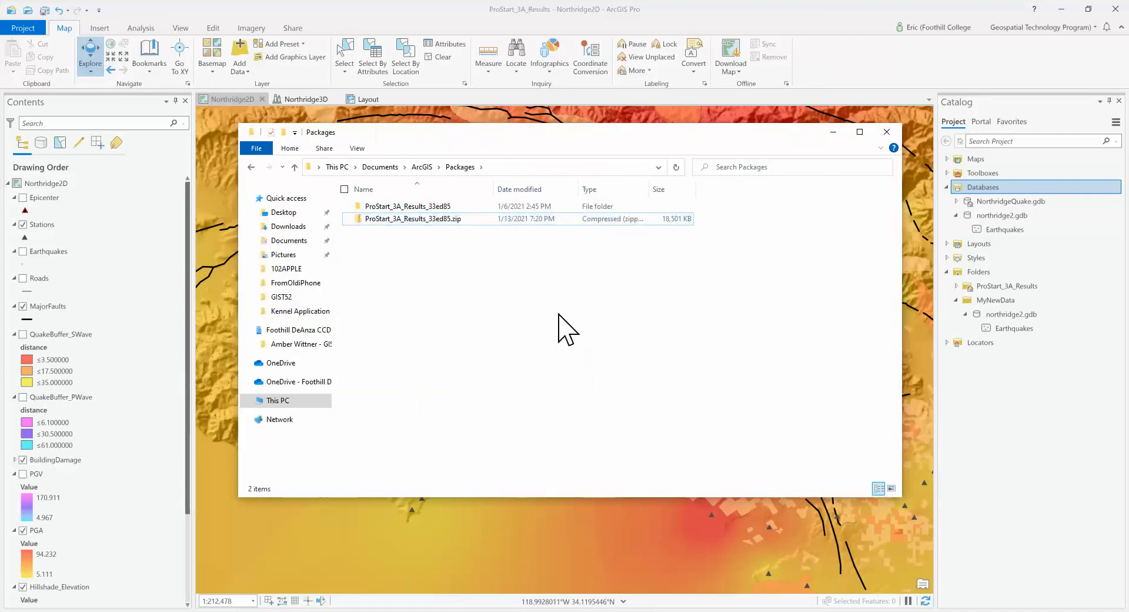
- Delete ProStart_3A_Results_33ed85.zip from the Packages folder
left_click(419, 220)
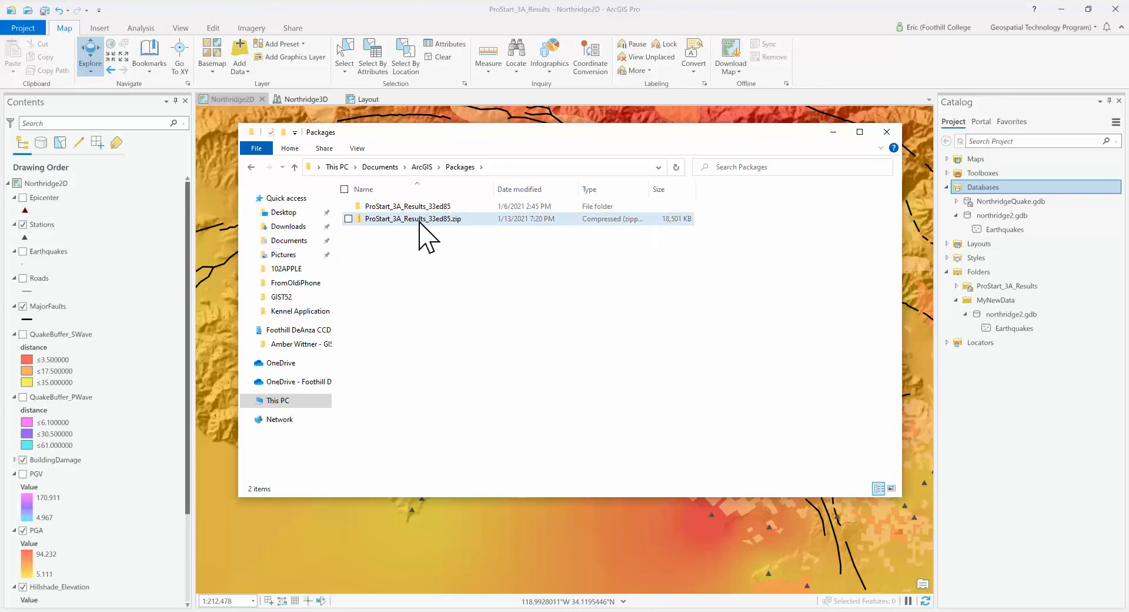
right_click(419, 220)
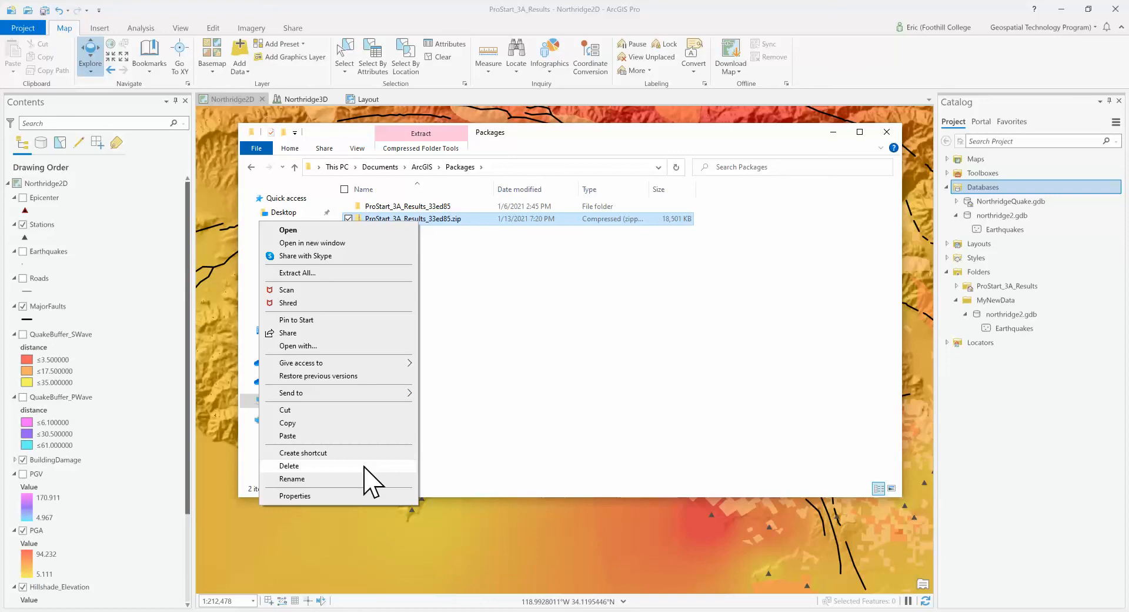
left_click(364, 466)
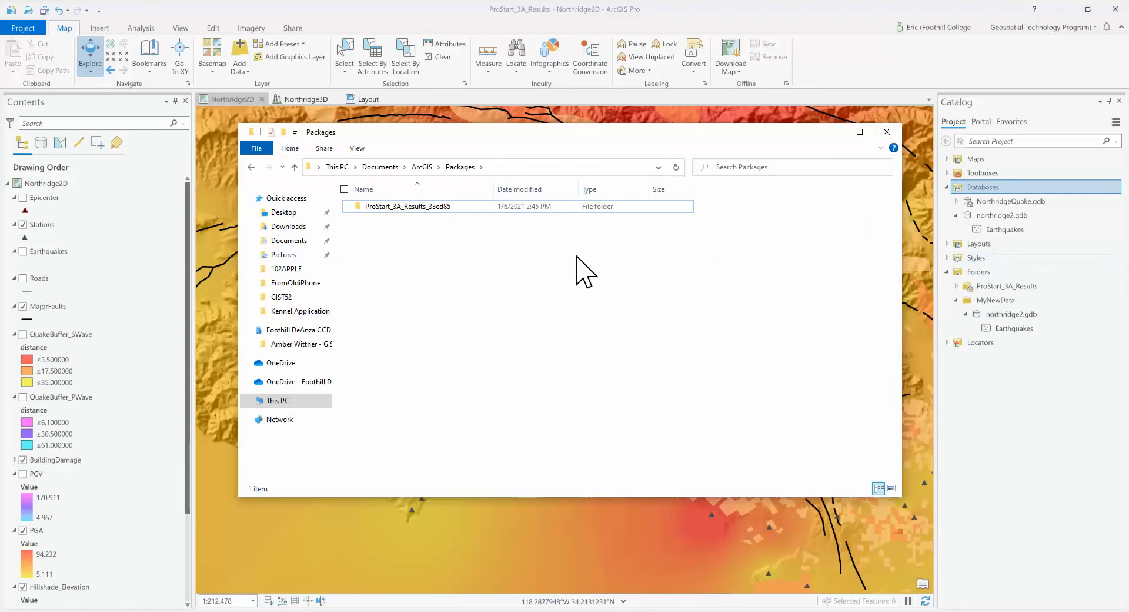
- Move the MyNewData folder from the Desktop to the Temporary folder on the C: drive and close File Explorer
left_click(284, 213)
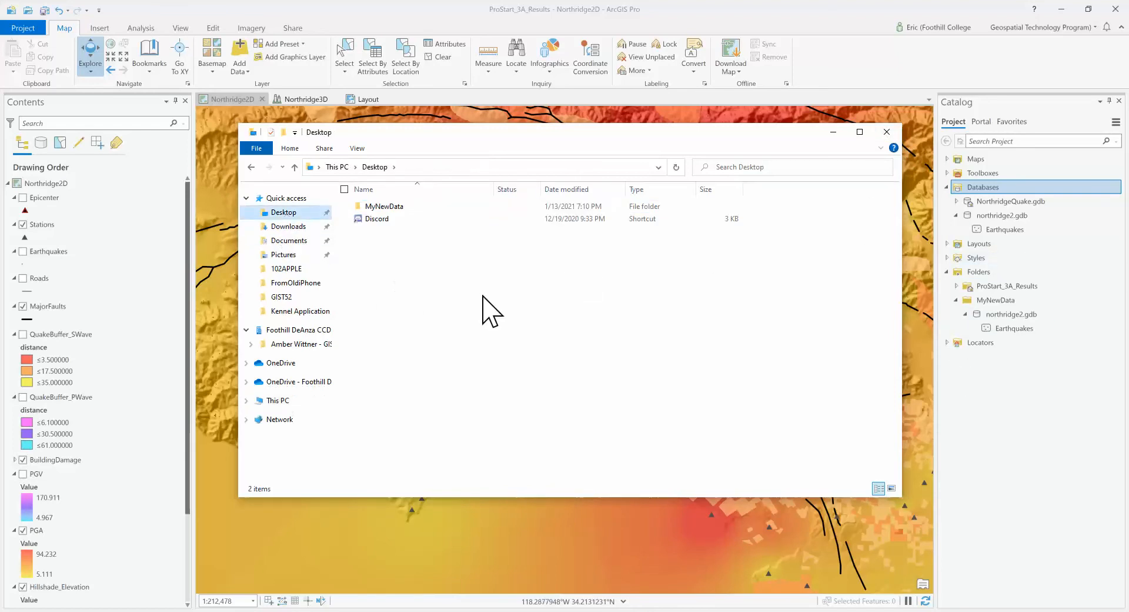
right_click(385, 207)
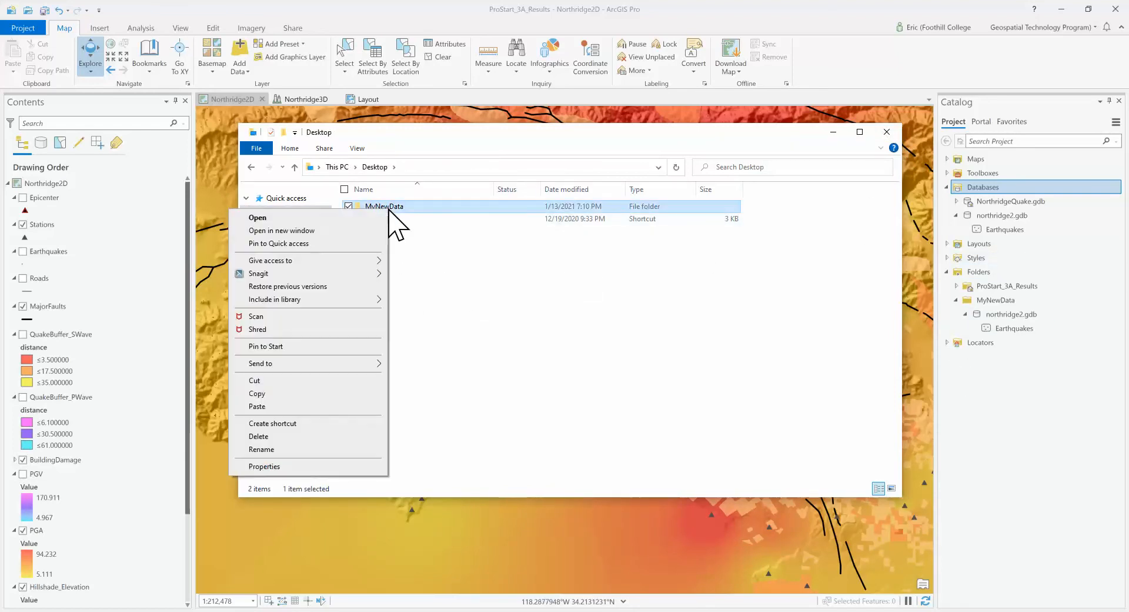
left_click(322, 385)
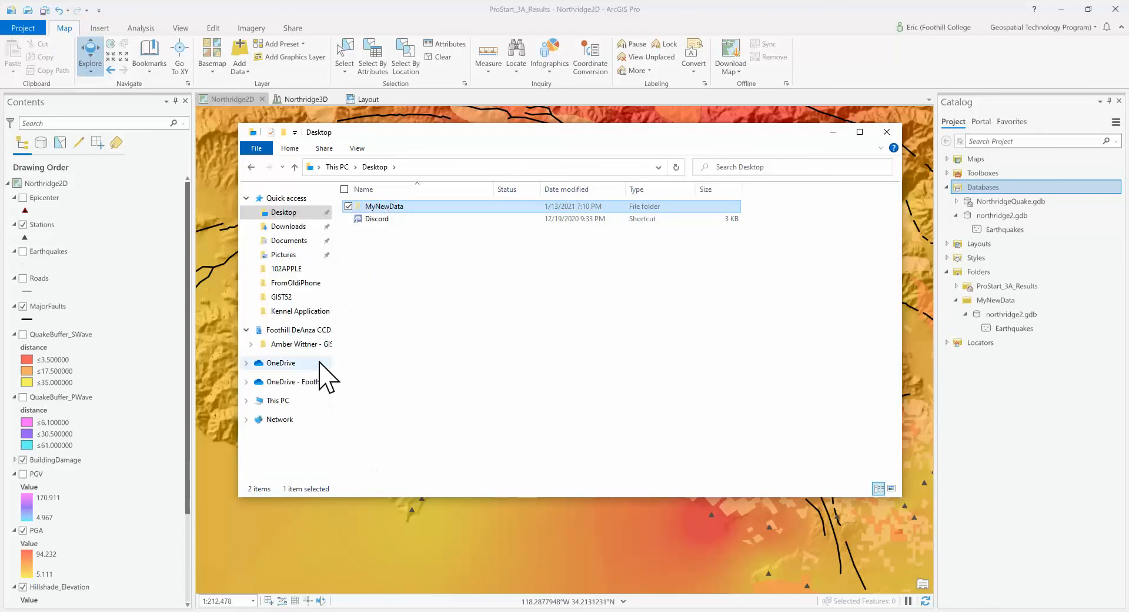
left_click(291, 400)
double_click(445, 340)
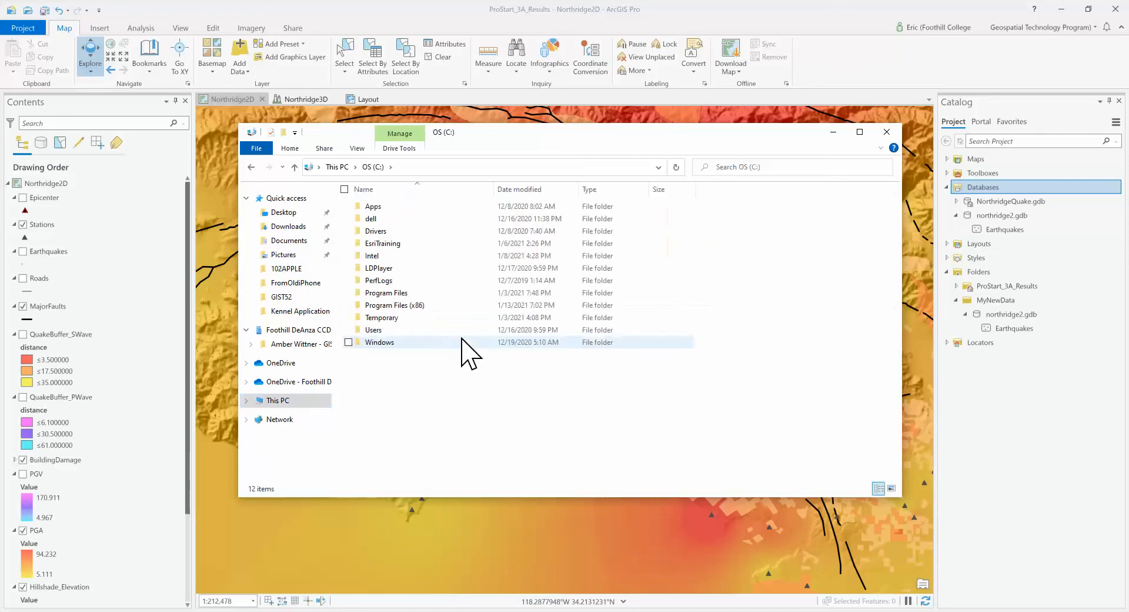
double_click(401, 323)
right_click(415, 298)
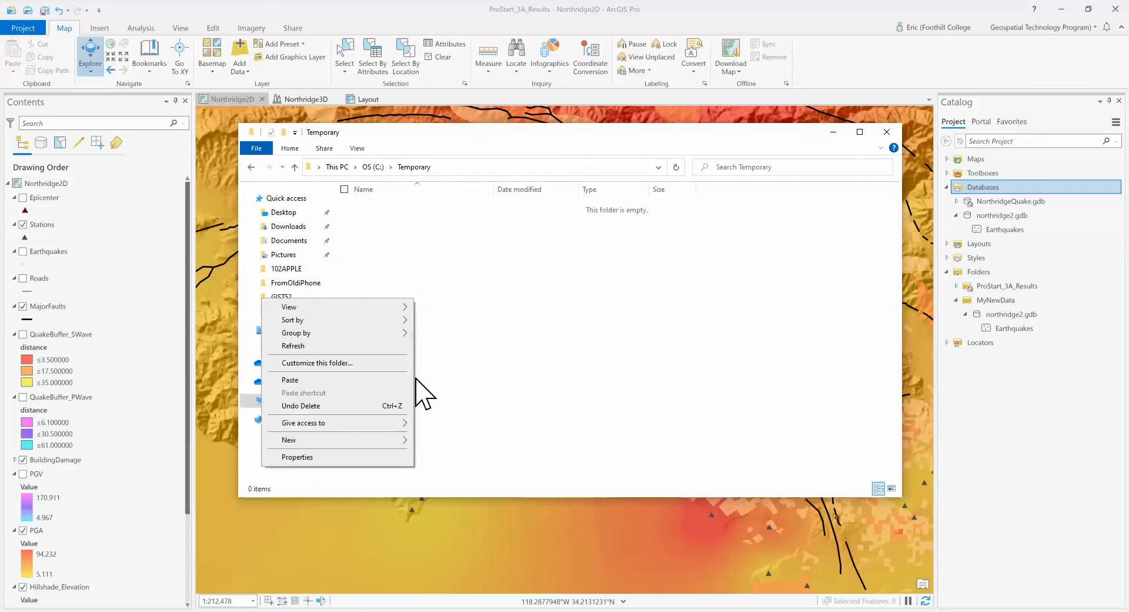
left_click(376, 383)
left_click(671, 388)
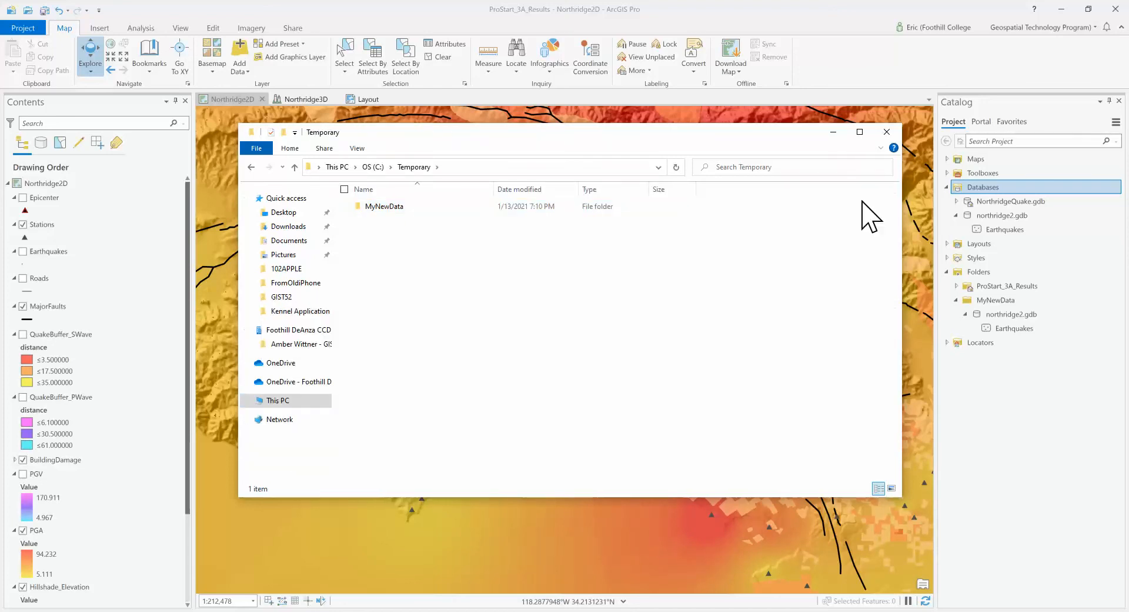
left_click(887, 134)
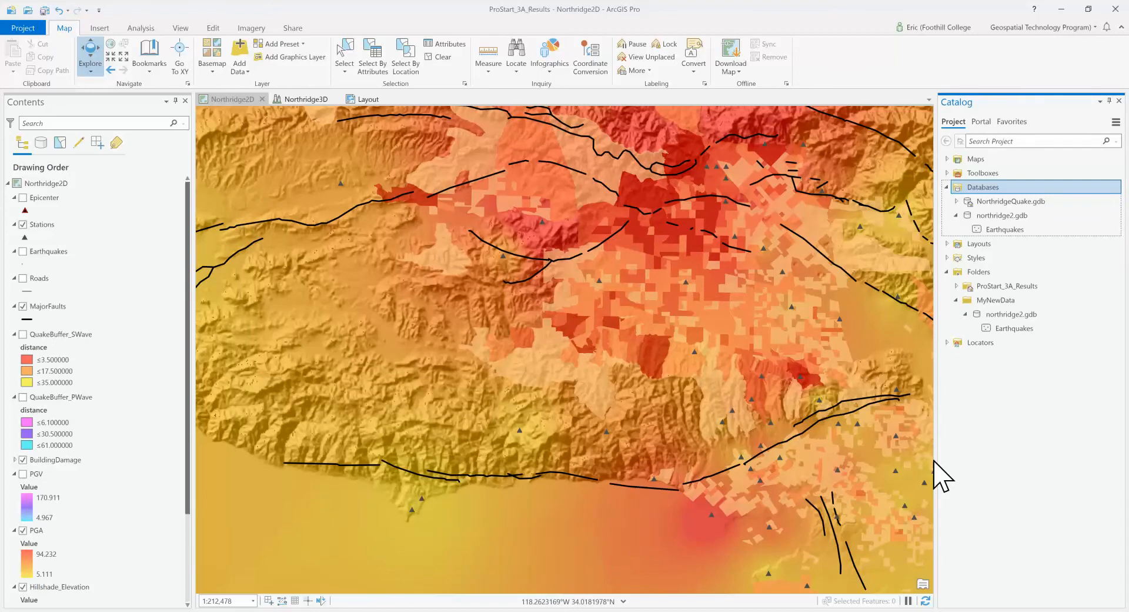
- Refresh the MyNewData folder connection in the project's catalog
right_click(972, 440)
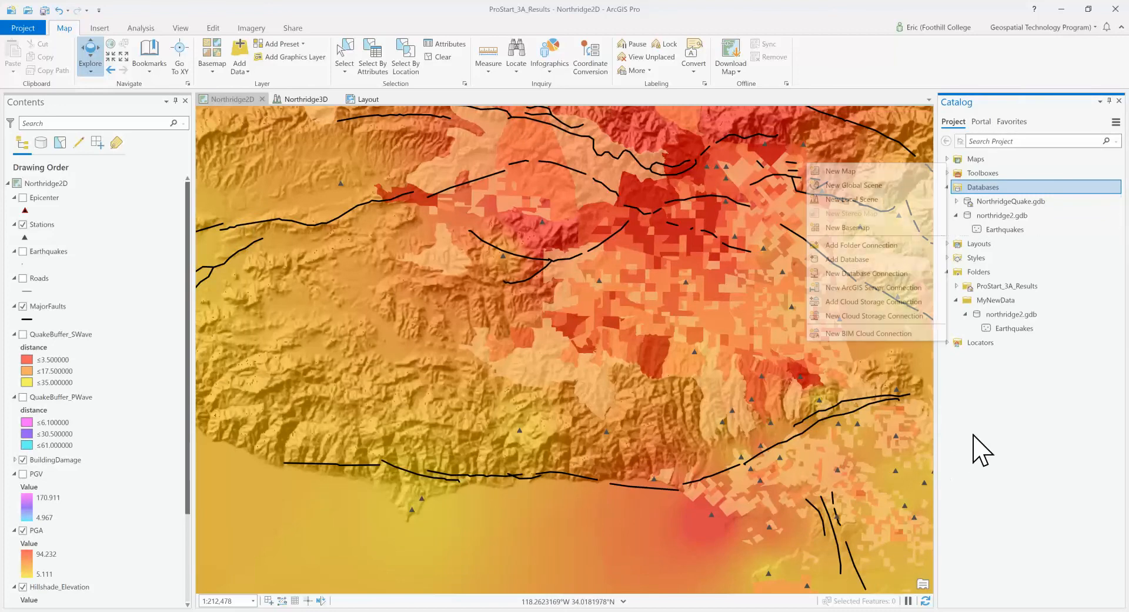
left_click(967, 315)
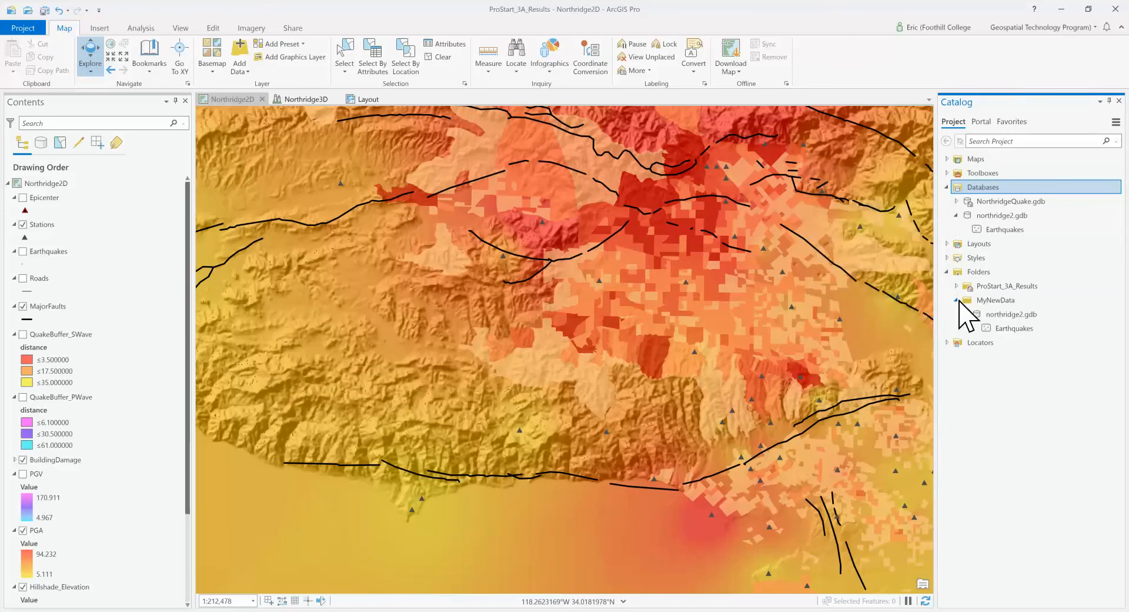
right_click(980, 301)
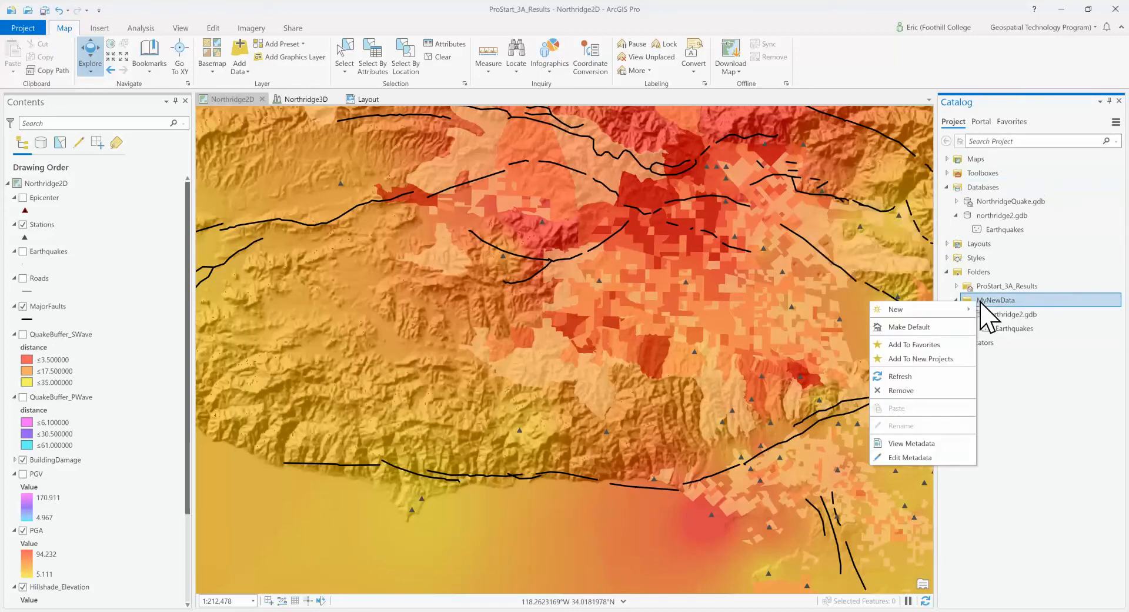
left_click(947, 378)
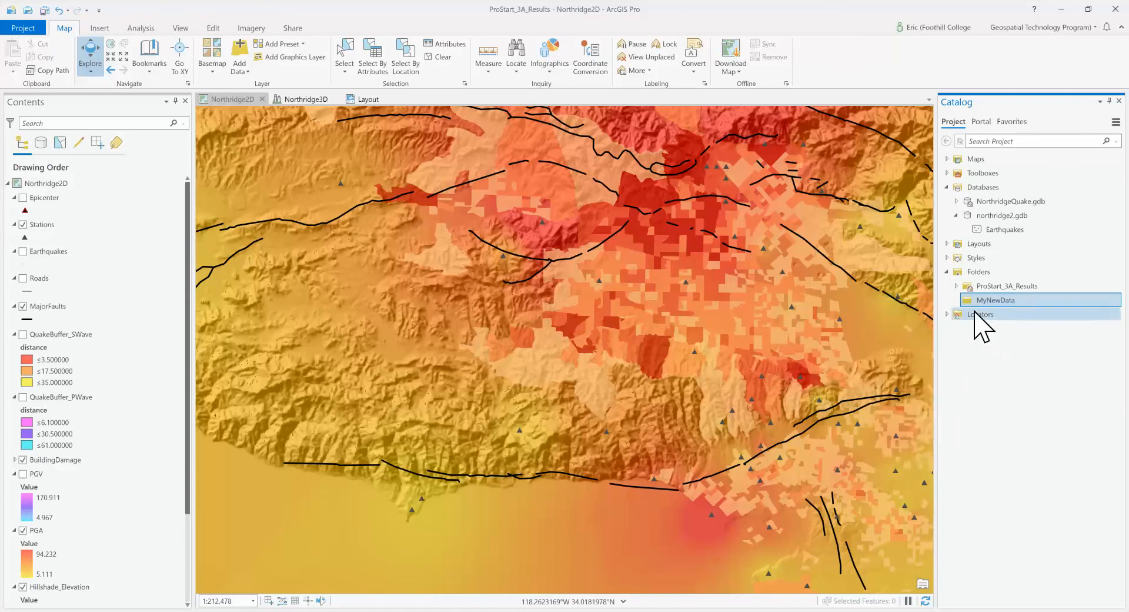
- Check the state of northridge2.gdb and its Earthquakes feature class under Databases, and the path of the MyNewData folder connection
right_click(980, 188)
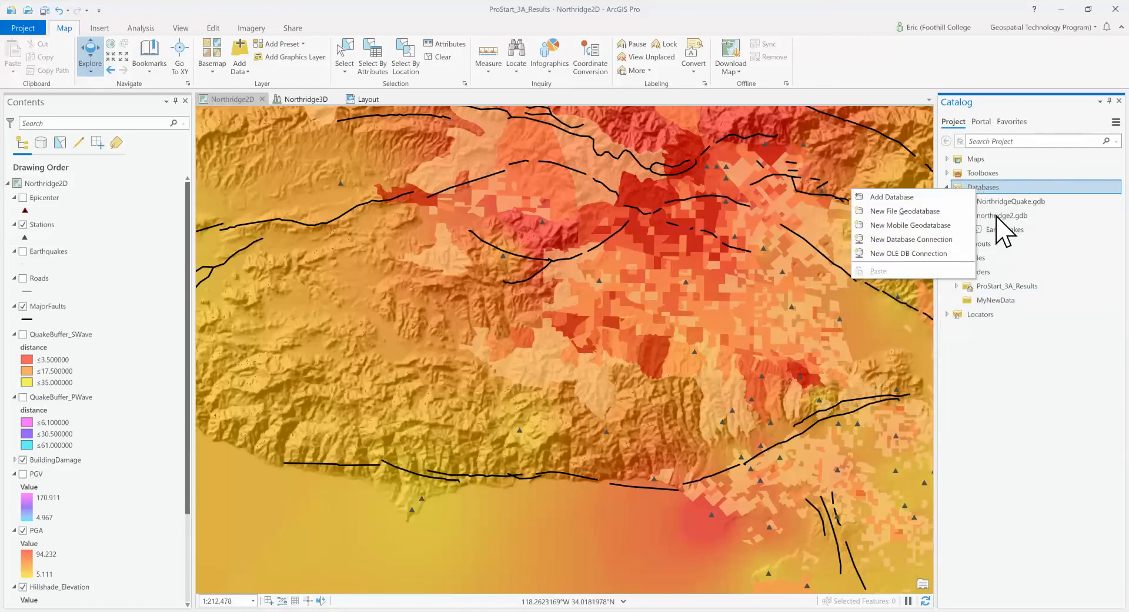
left_click(998, 215)
right_click(997, 215)
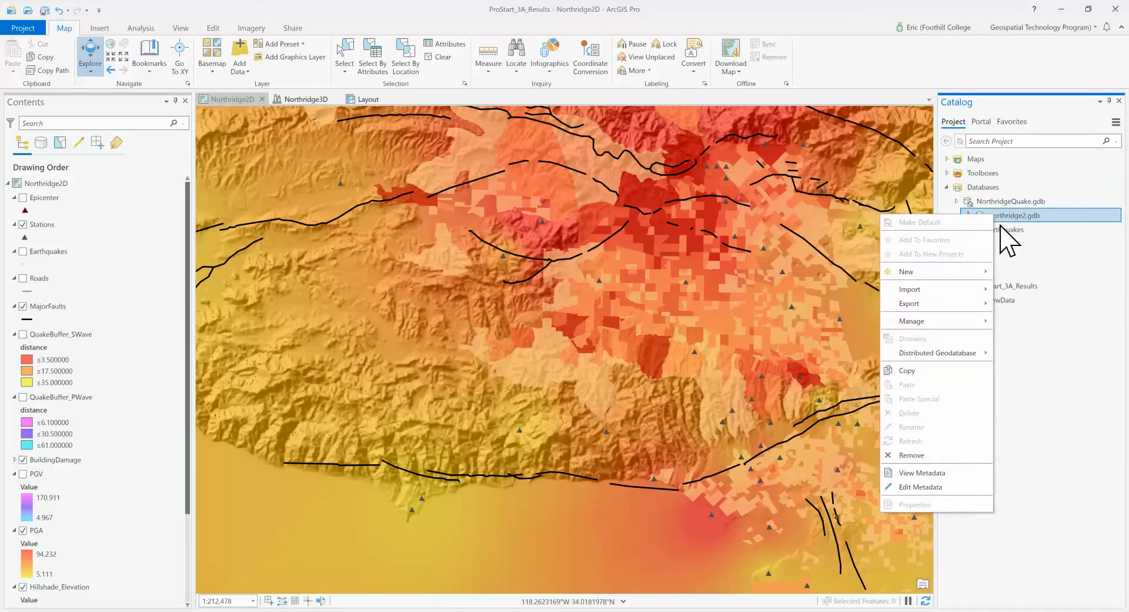
left_click(1004, 229)
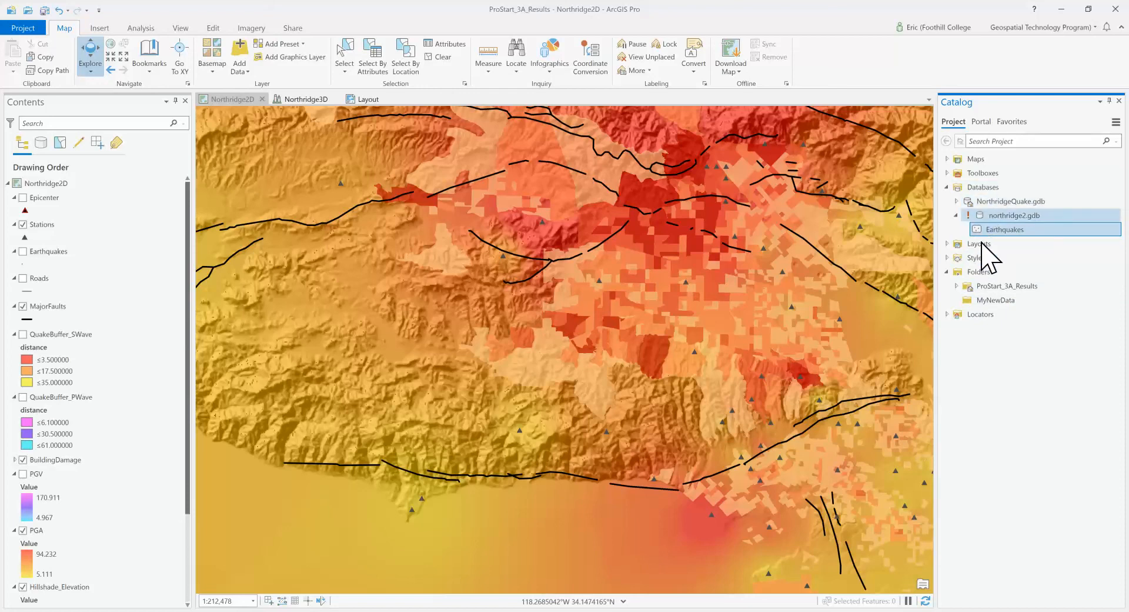
mouse_move(991, 301)
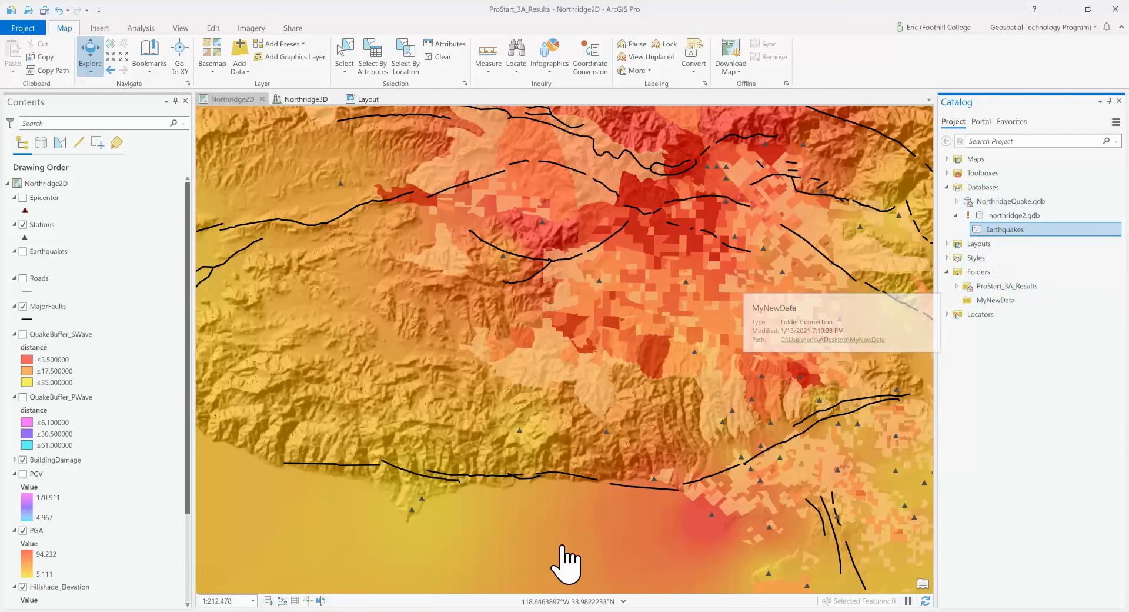
- In File Explorer, move the MyNewData folder from C:\Temporary back to the Desktop and close the window
key("super+e")
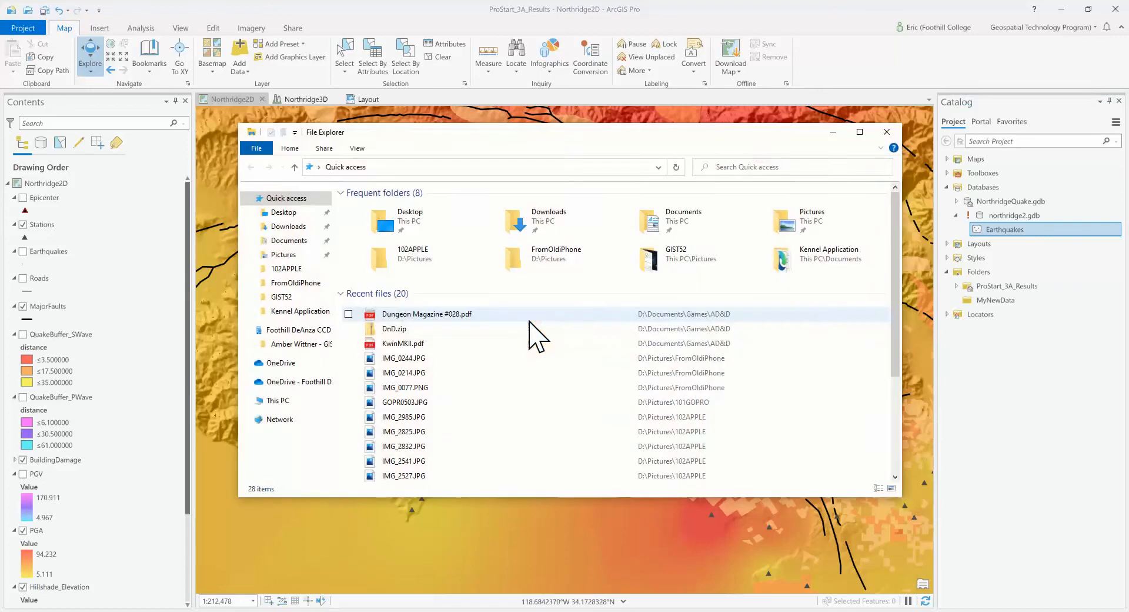
left_click(286, 400)
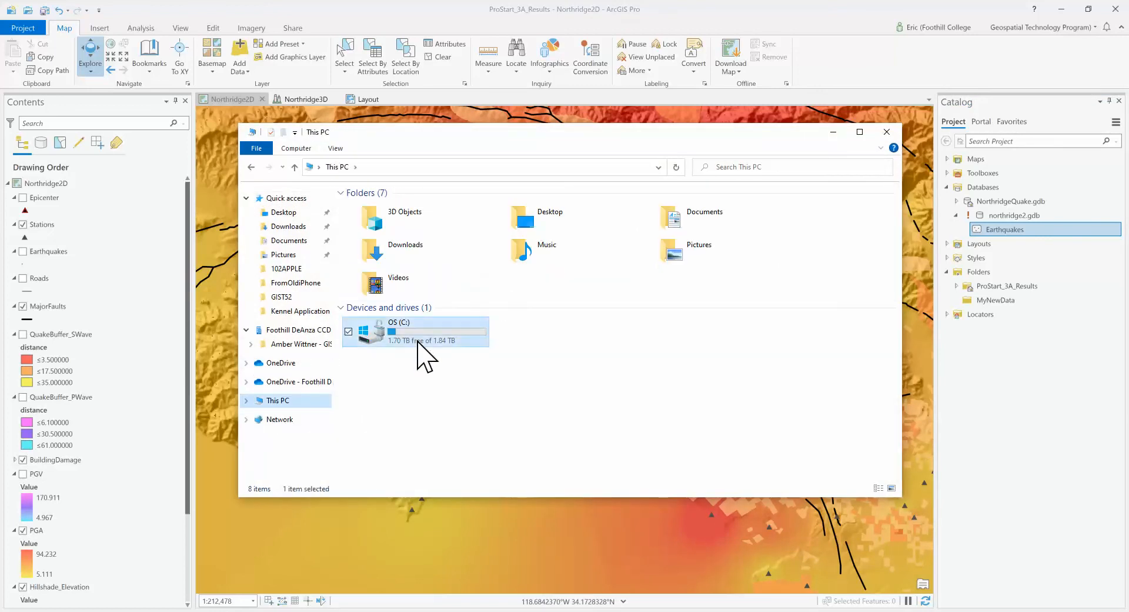
double_click(423, 351)
double_click(382, 317)
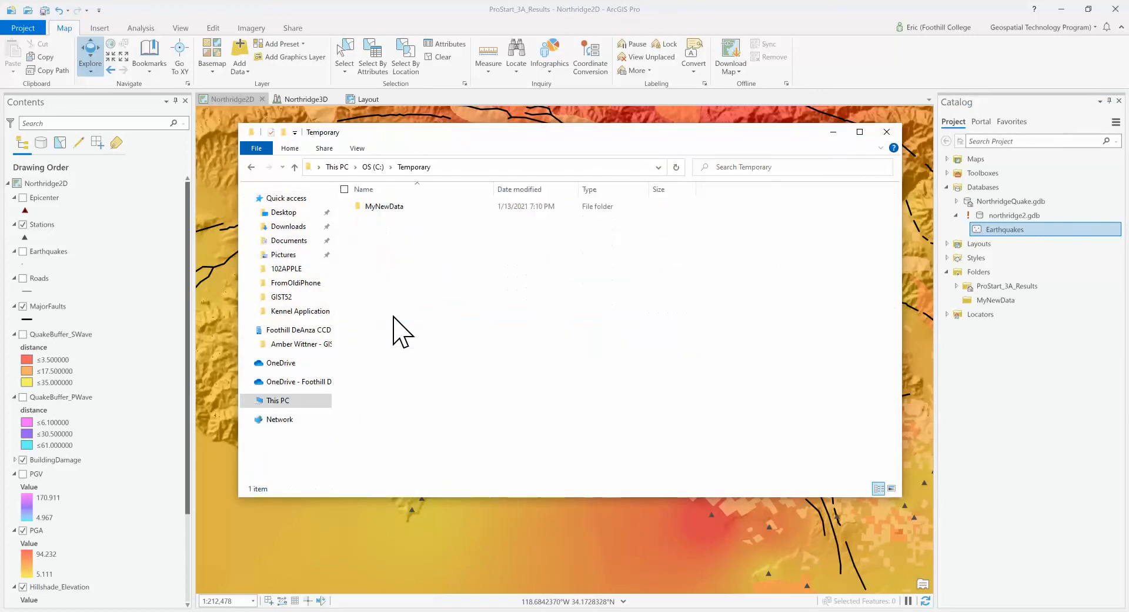
right_click(376, 209)
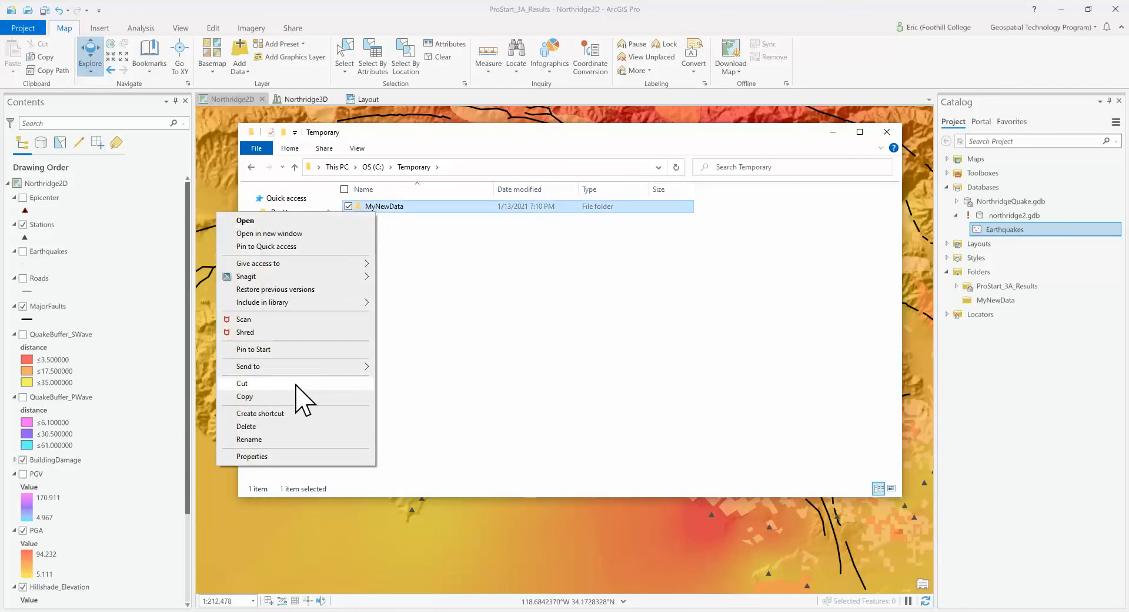
left_click(295, 385)
left_click(290, 212)
right_click(418, 305)
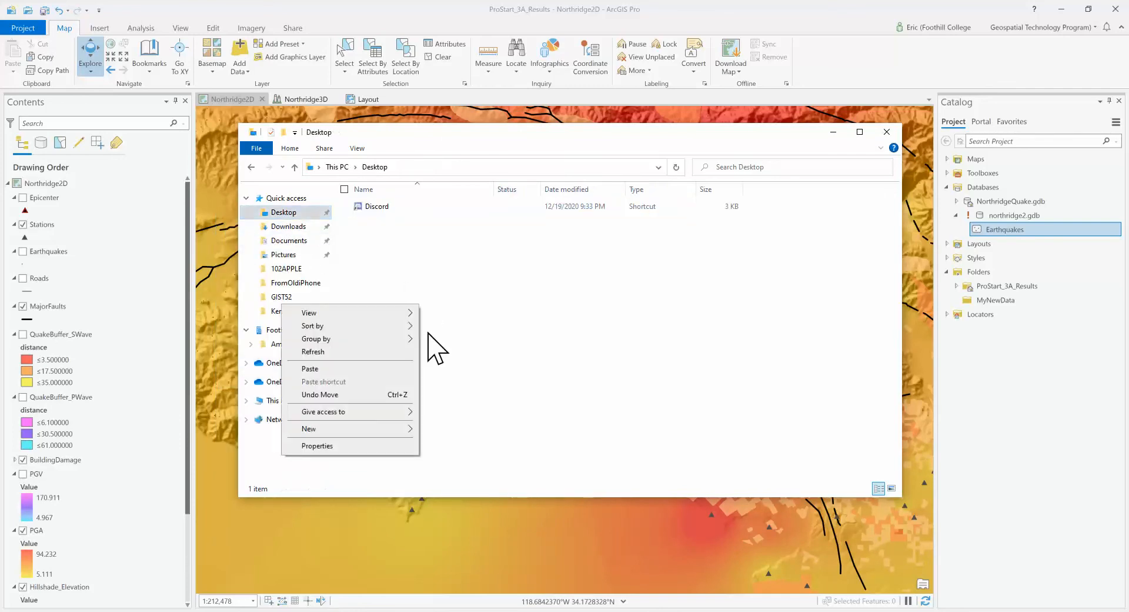
left_click(381, 369)
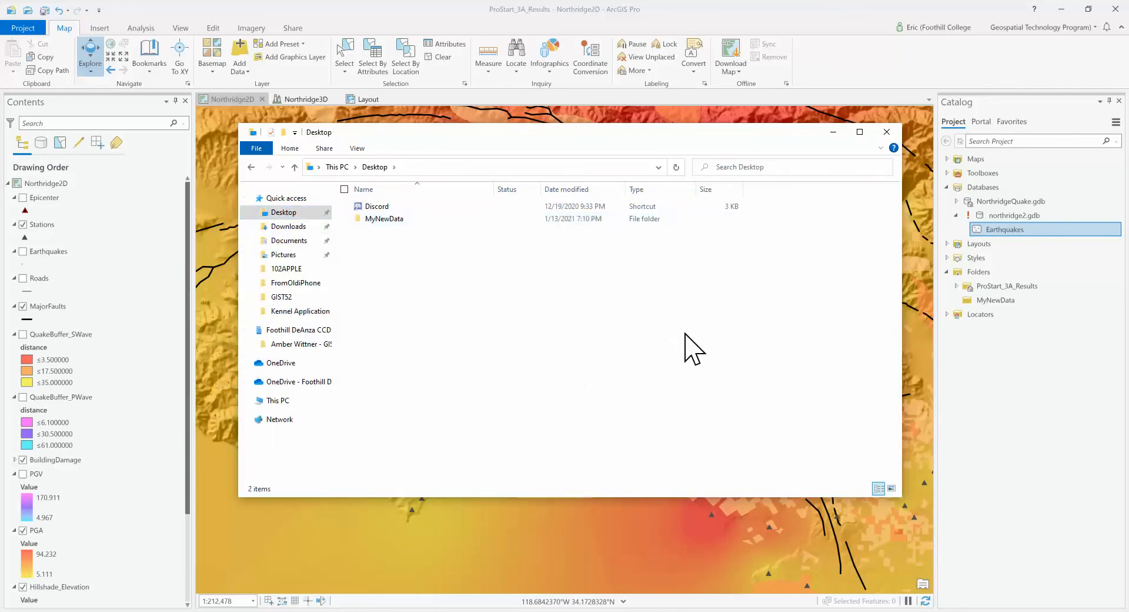
left_click(886, 132)
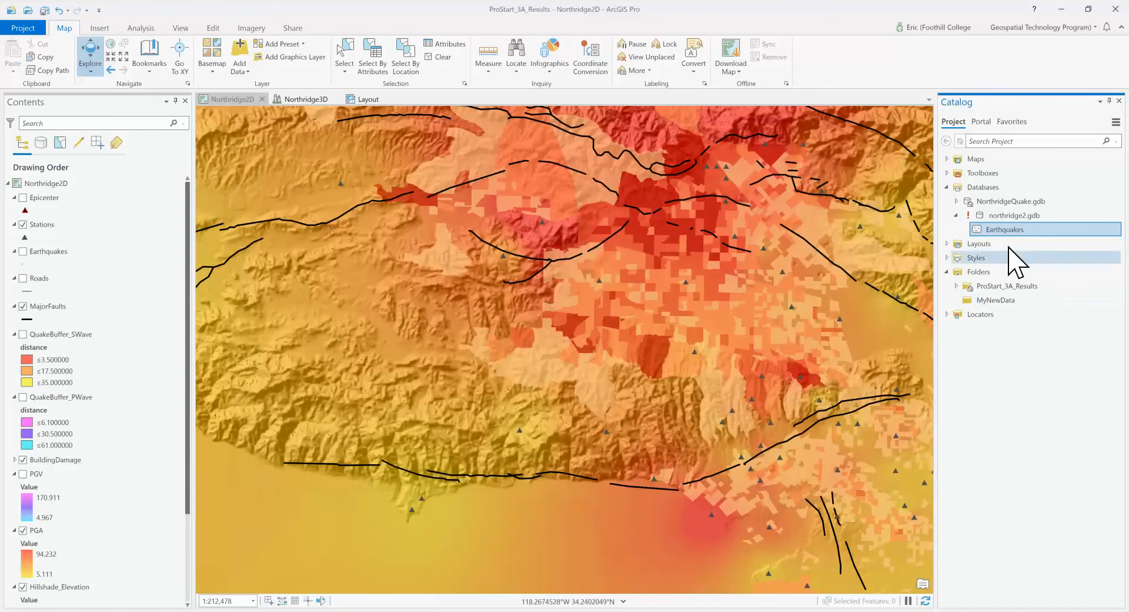
- Refresh the ProStart_3A_Results and MyNewData folder connections in the project's catalog
left_click(1002, 216)
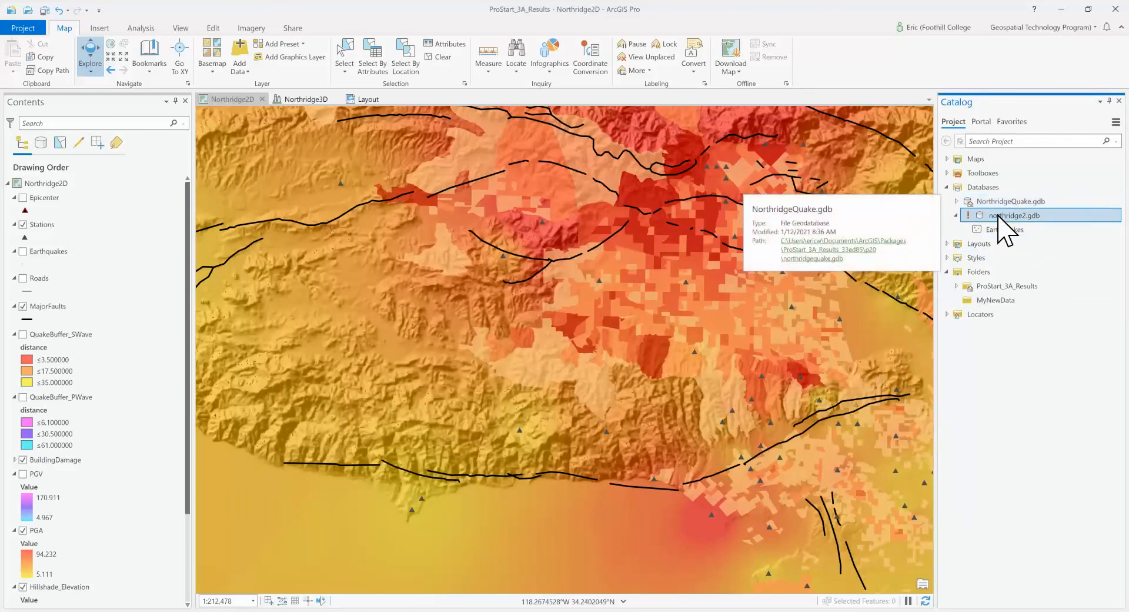
right_click(979, 273)
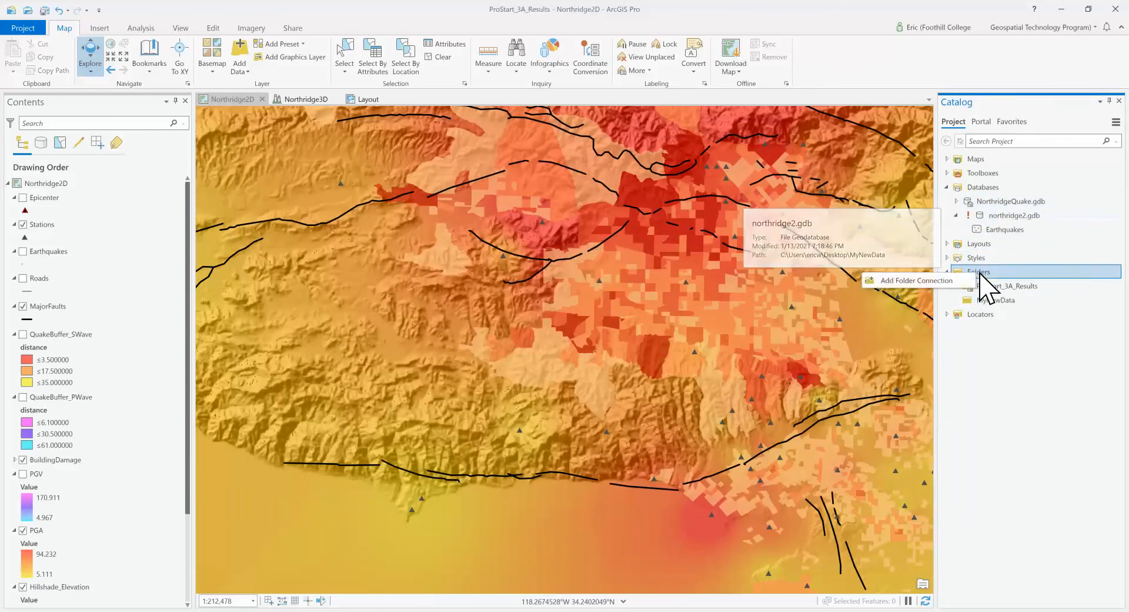
right_click(1002, 286)
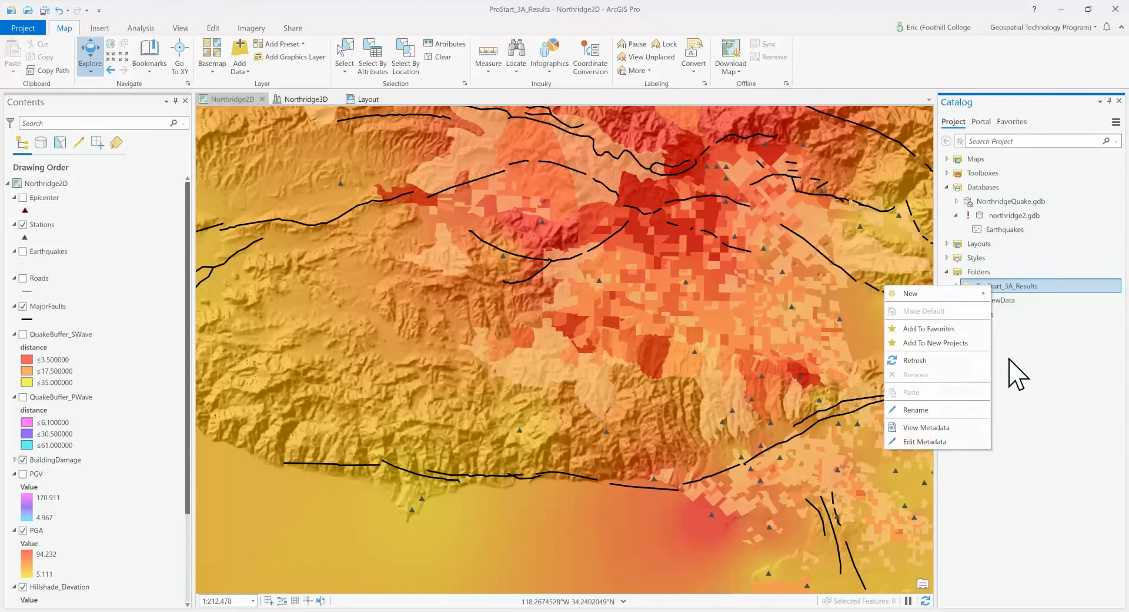
left_click(941, 361)
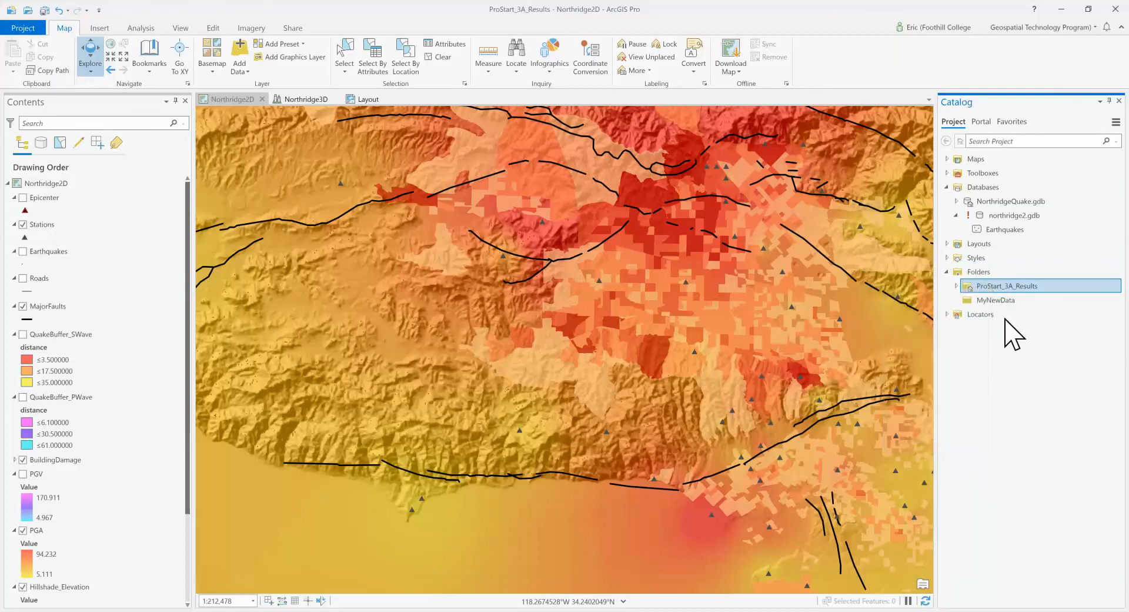
left_click(994, 300)
right_click(981, 302)
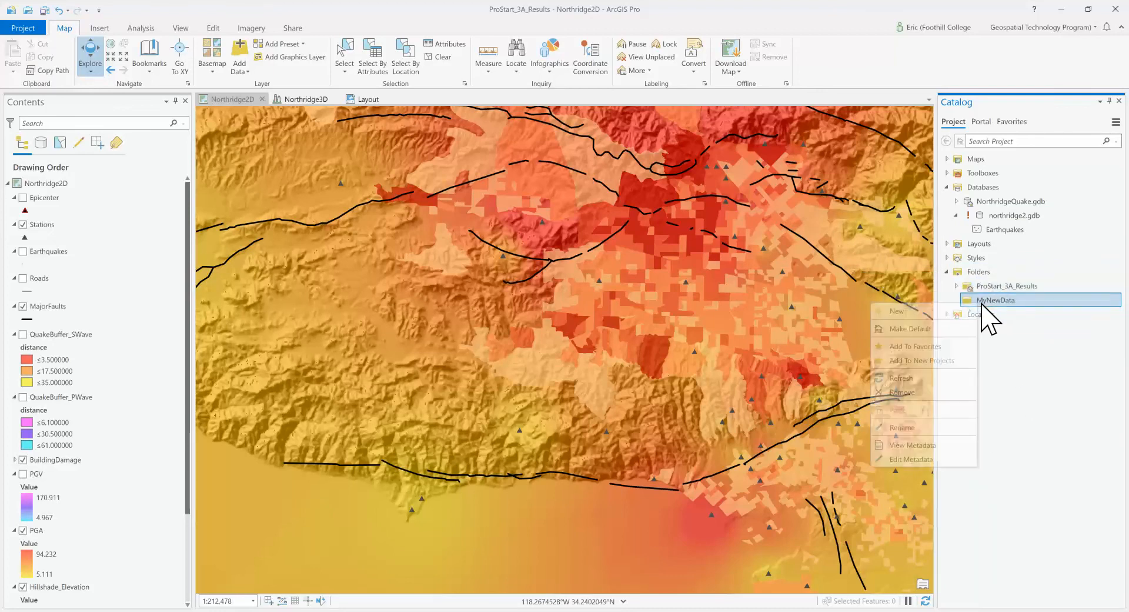
left_click(920, 379)
left_click(1002, 315)
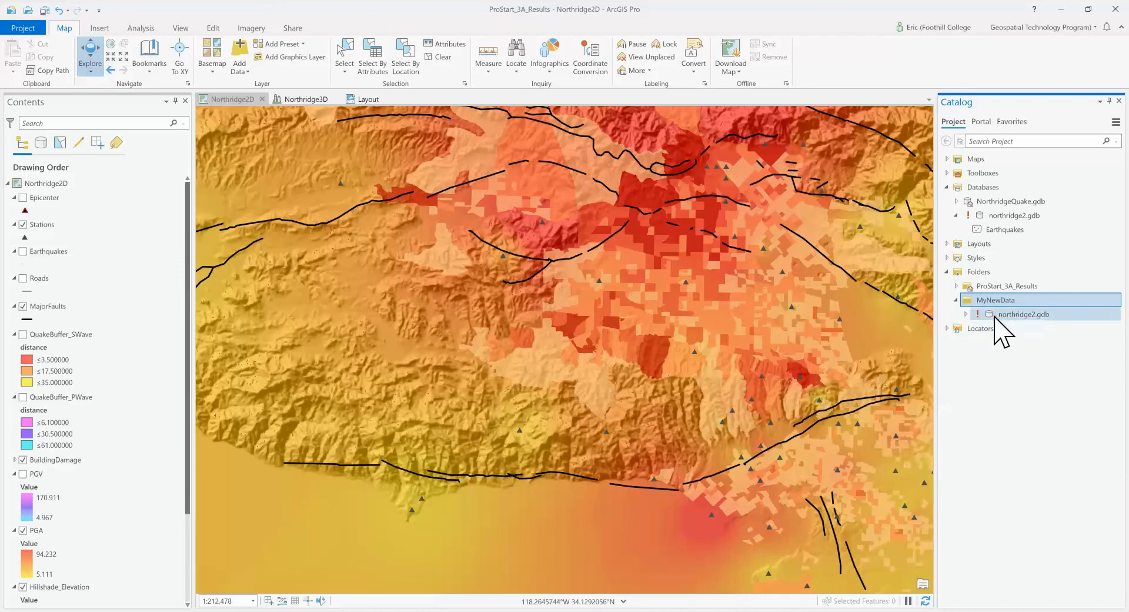
- Check which commands are available for northridge2.gdb, both inside the MyNewData folder connection and under Databases
right_click(1000, 316)
left_click(1021, 403)
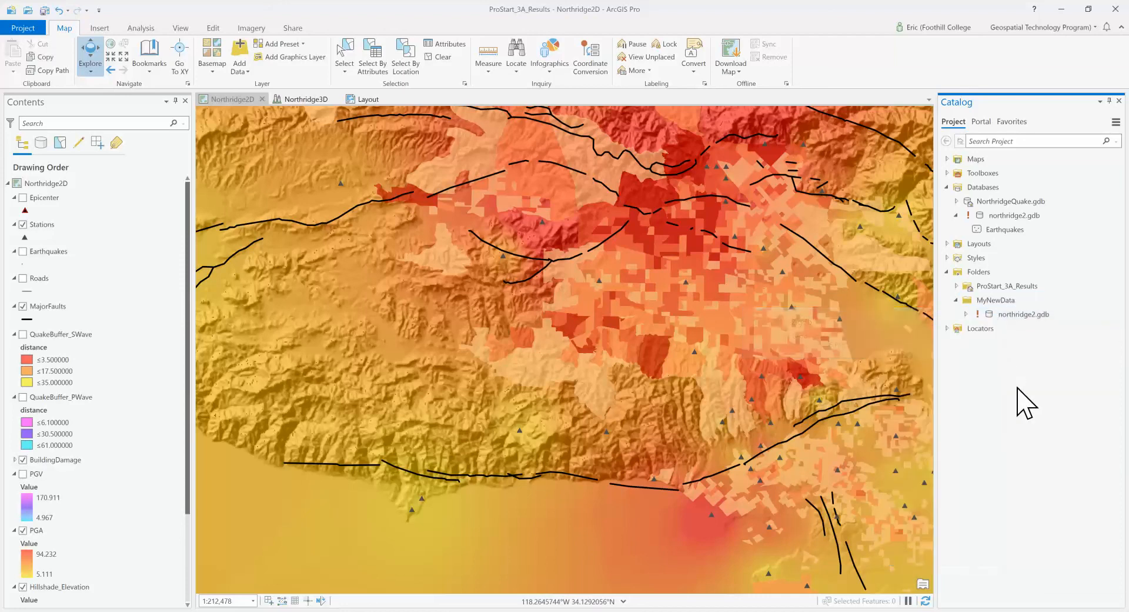
right_click(1006, 315)
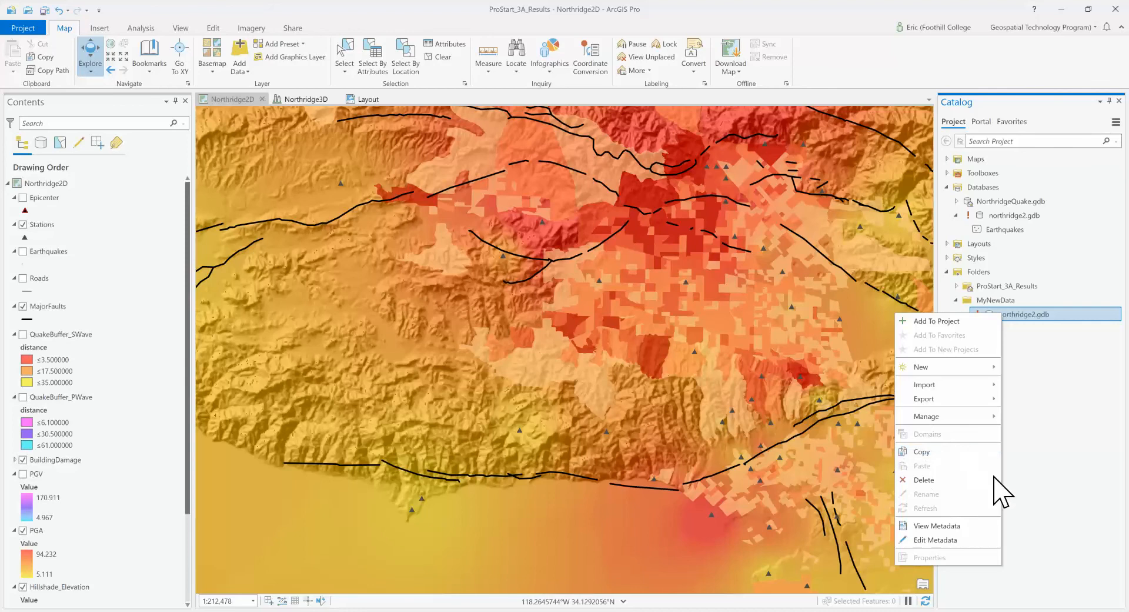
left_click(1057, 411)
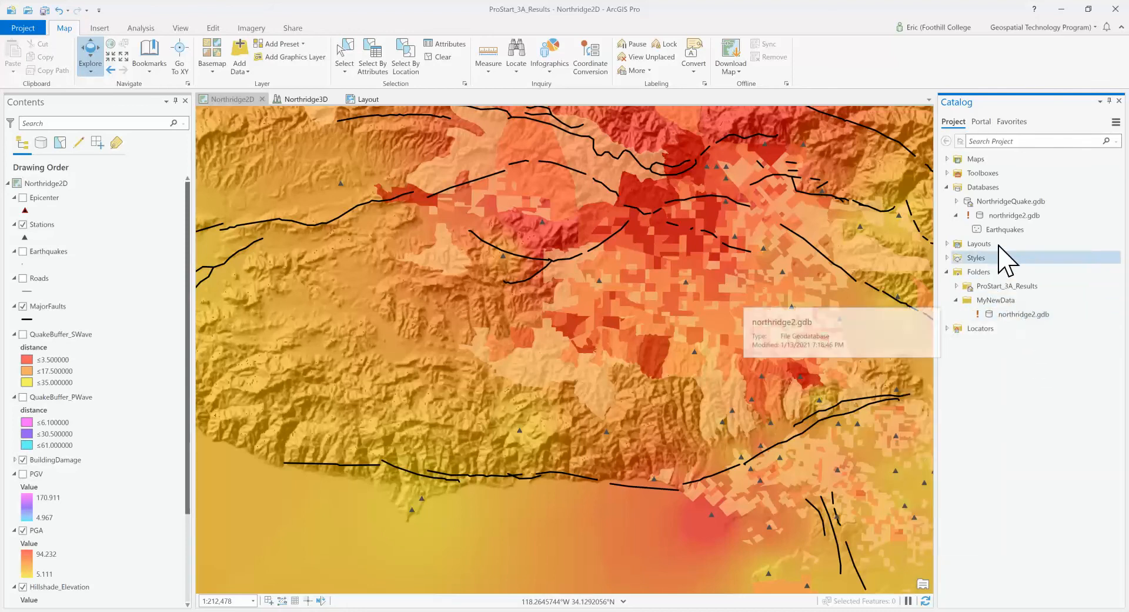
right_click(994, 218)
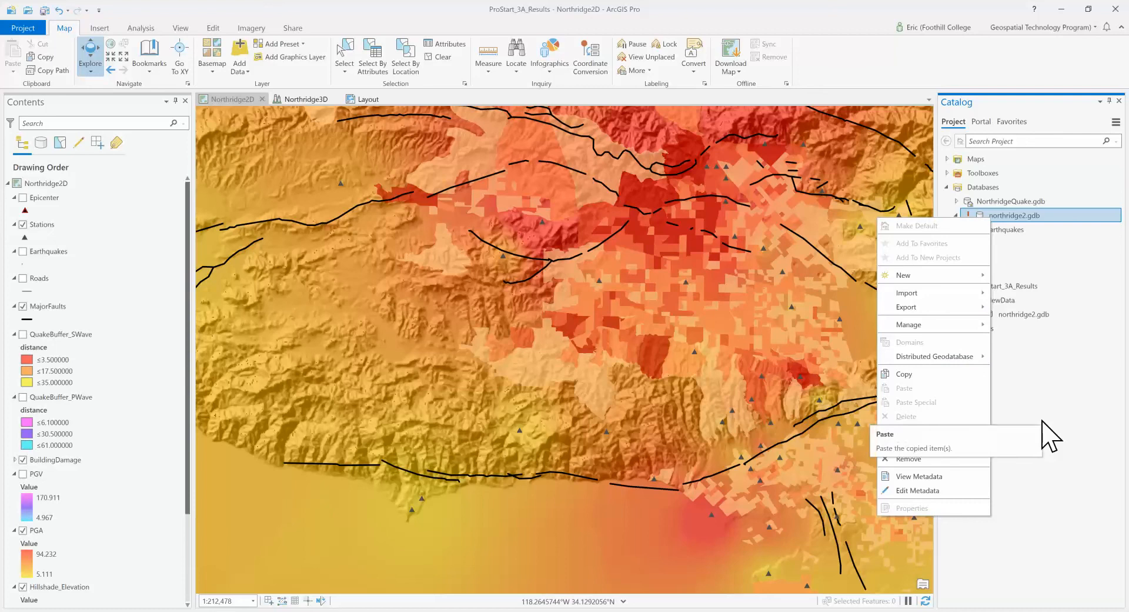
left_click(1043, 423)
- Remove northridge2.gdb from the project's databases and add it again from the MyNewData folder on the Desktop
right_click(1001, 213)
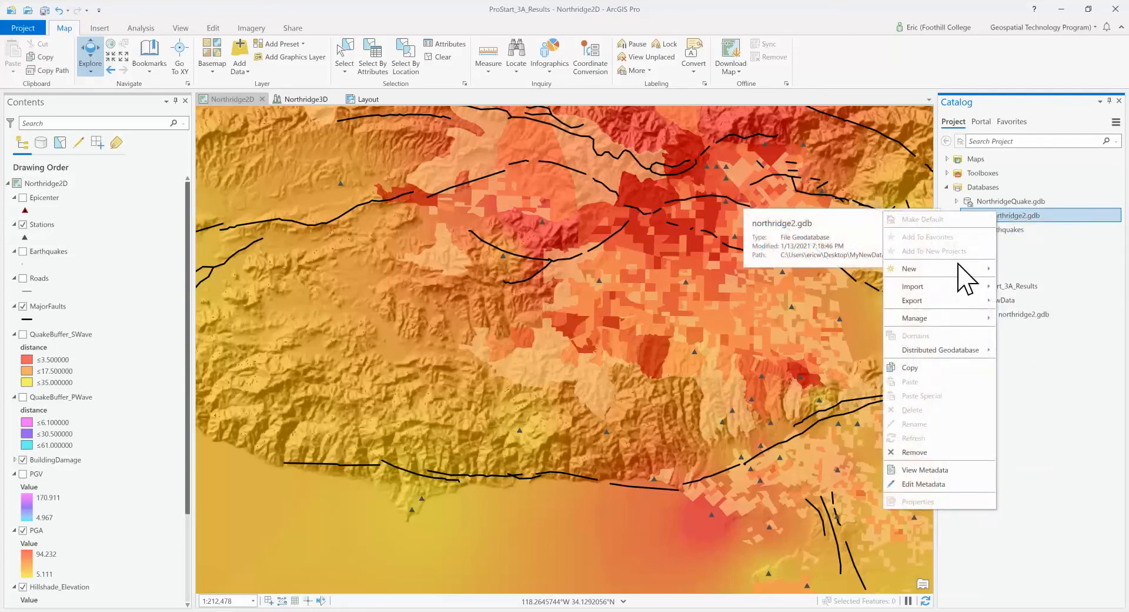
left_click(917, 452)
right_click(977, 188)
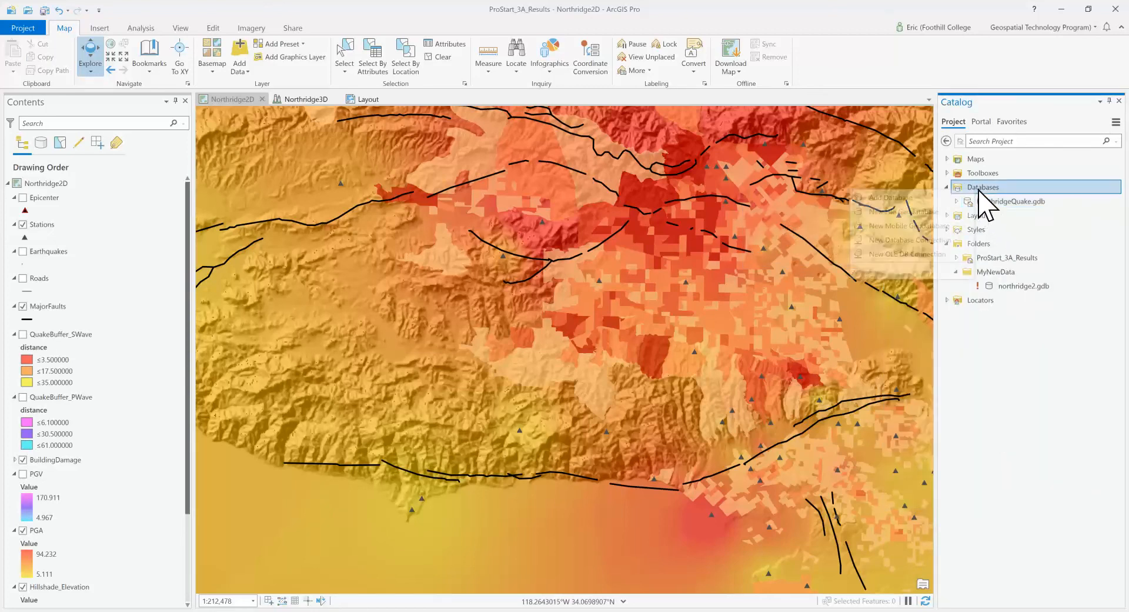
left_click(939, 197)
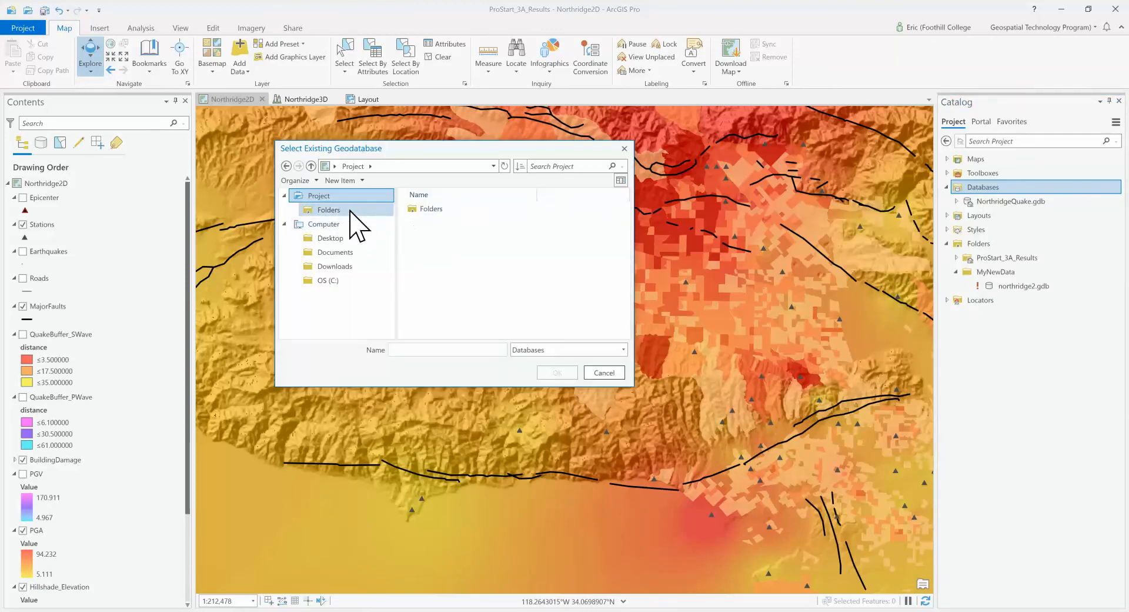
left_click(333, 238)
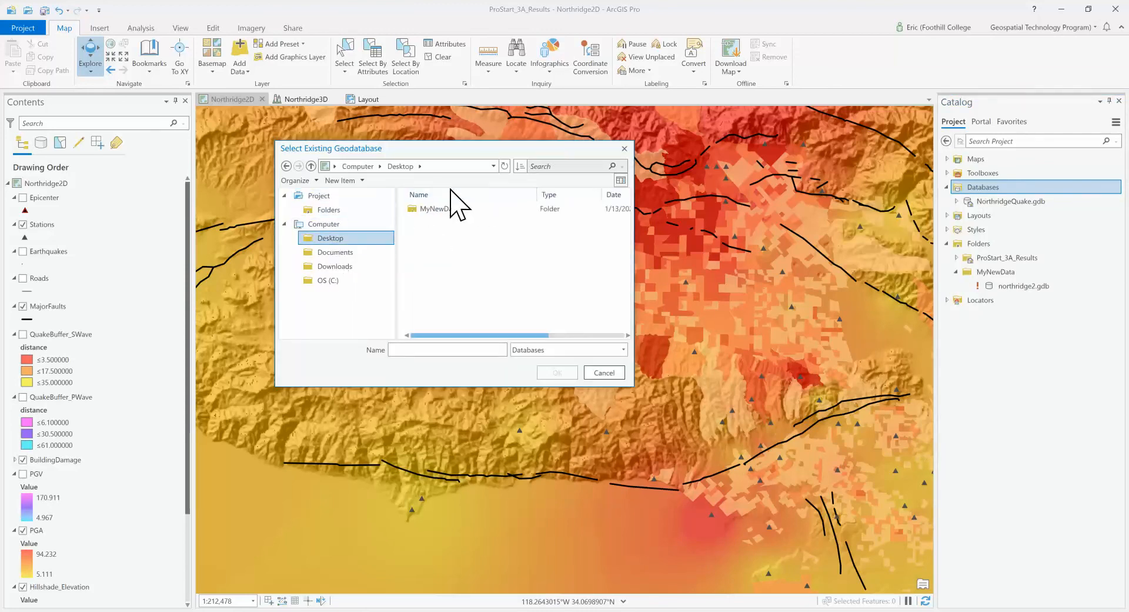
double_click(434, 210)
left_click(460, 210)
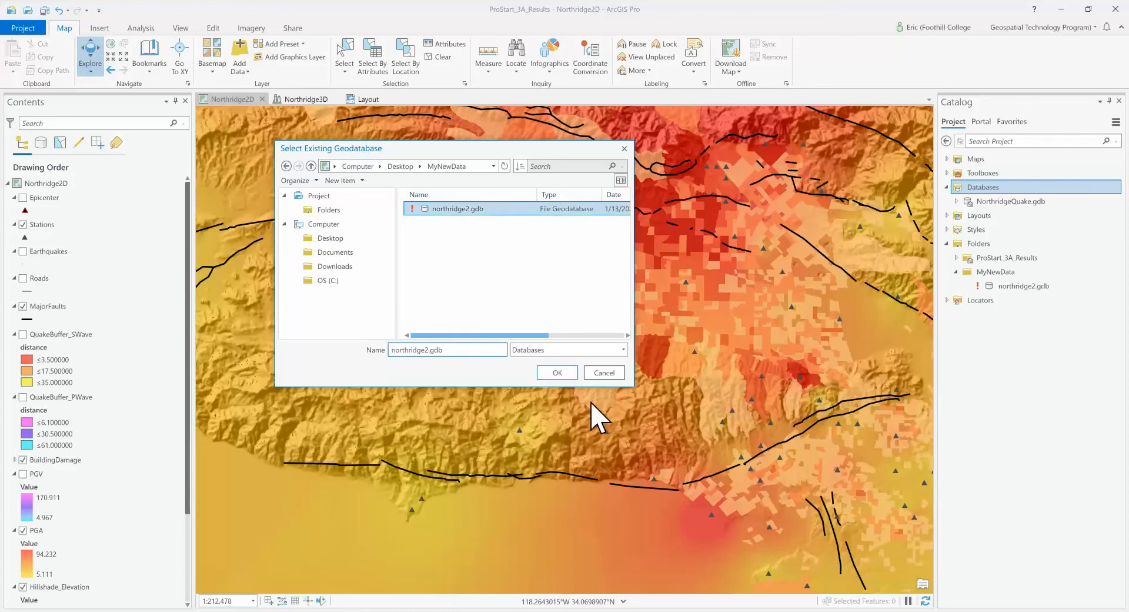
left_click(560, 373)
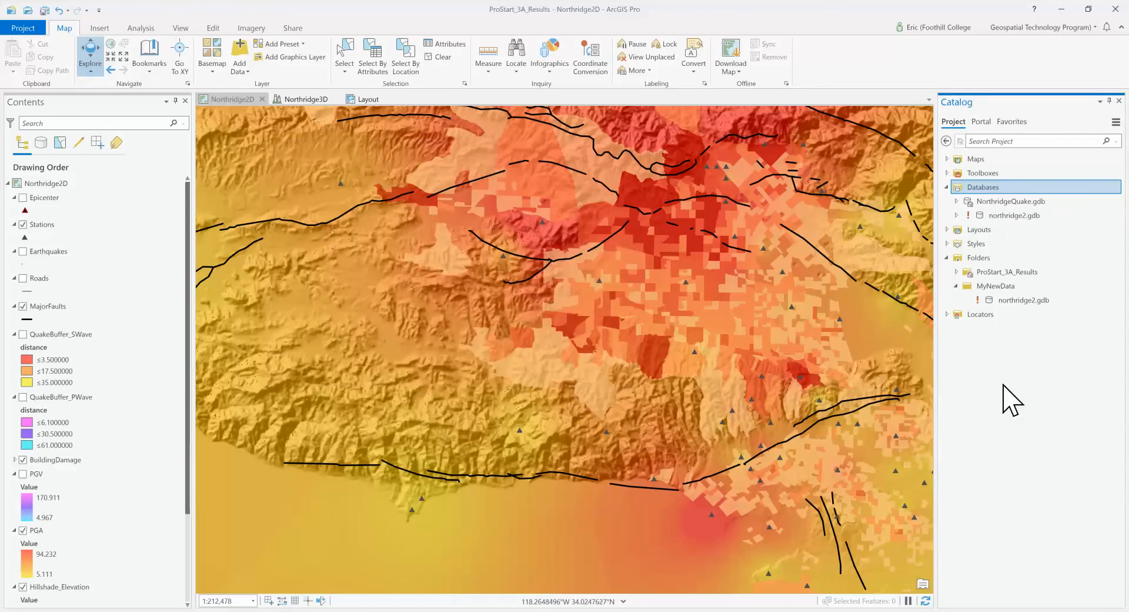
- Save and close the project, restart ArcGIS Pro and reopen the recent project ProStart_3A_Results
left_click(44, 10)
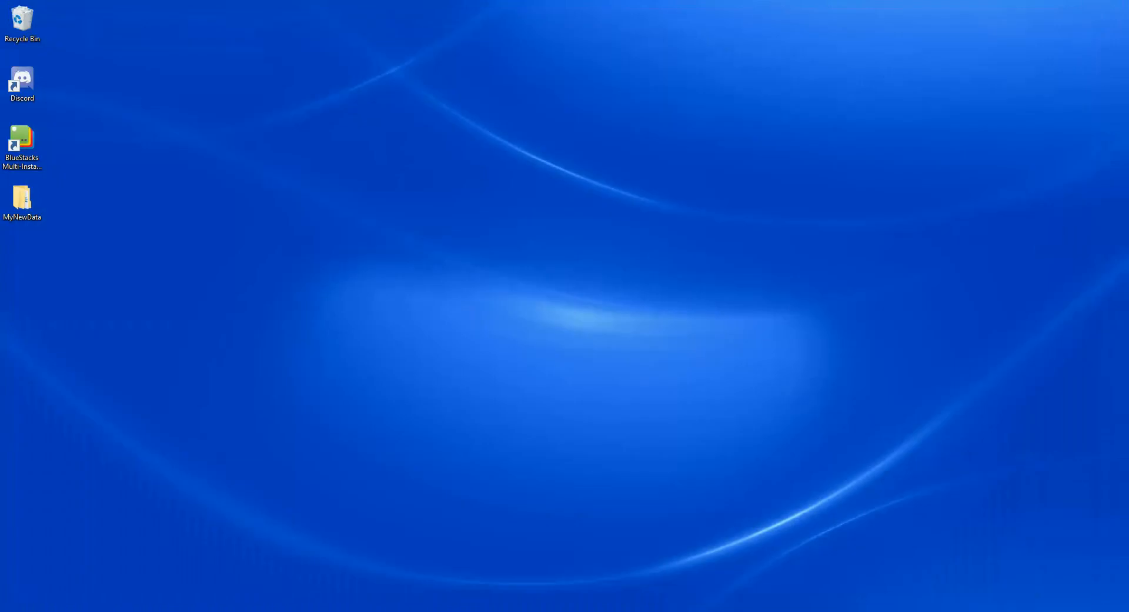
key("super+s")
type("Arc")
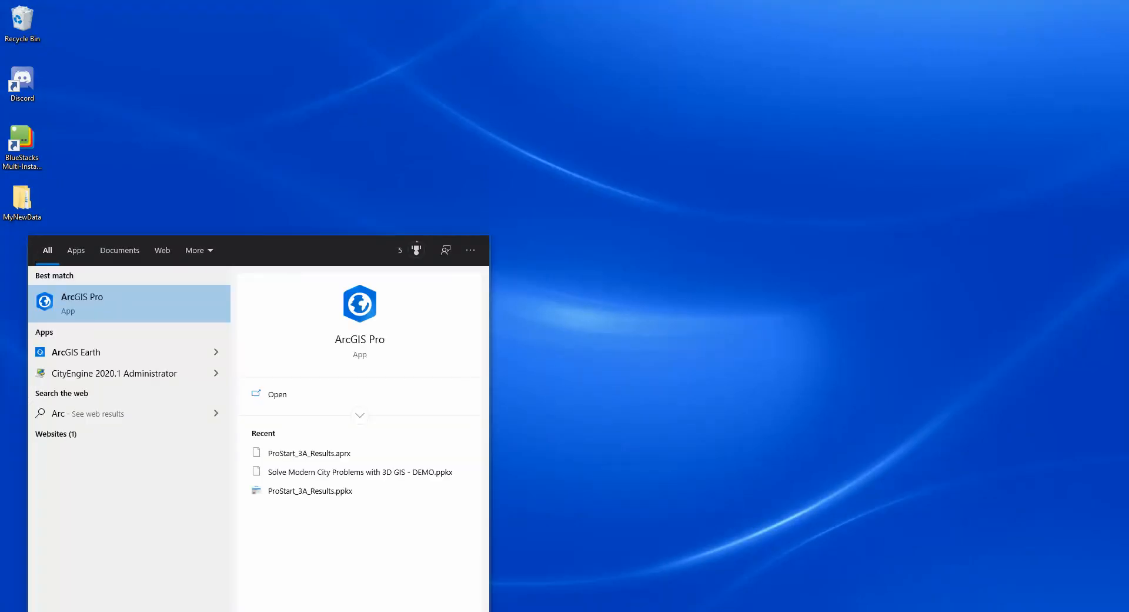
left_click(144, 312)
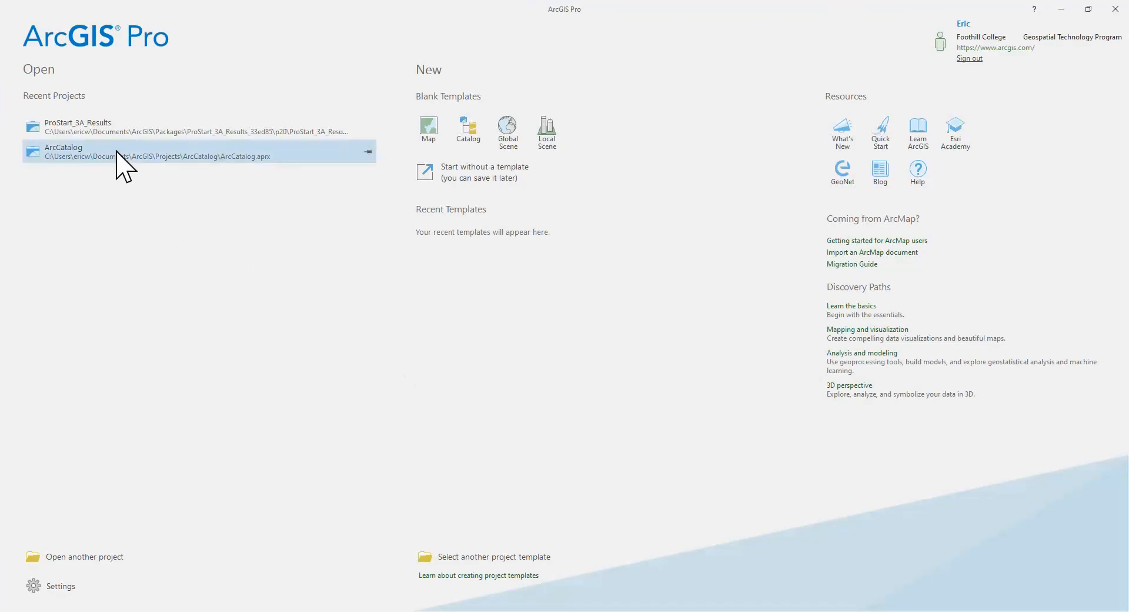
left_click(97, 130)
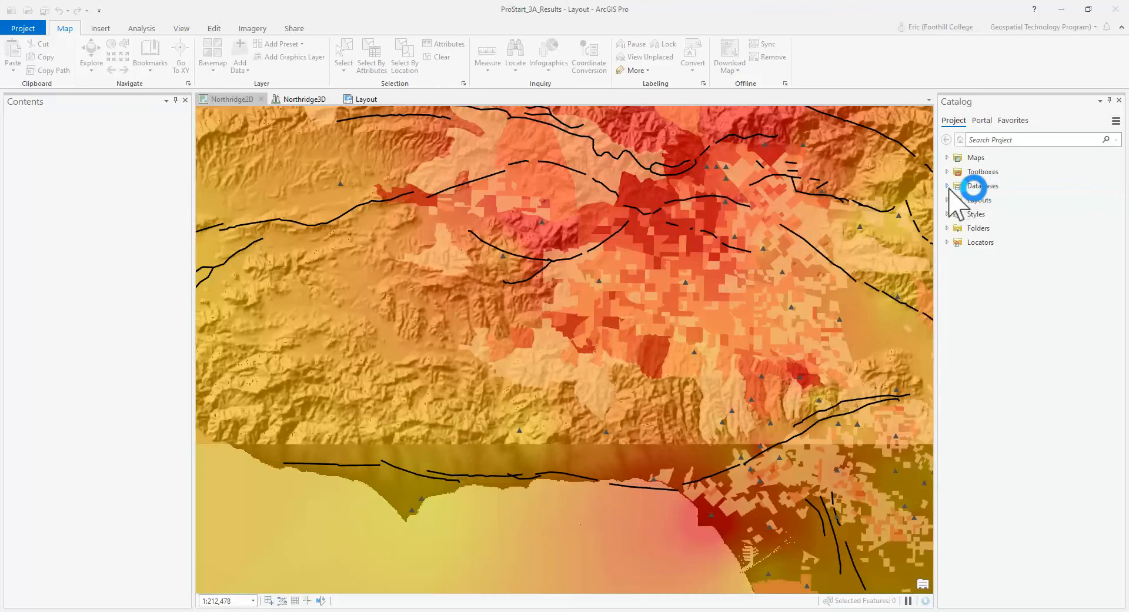
- Expand Databases and Folders in the project's catalog to check the northridge2.gdb and MyNewData connections
left_click(948, 187)
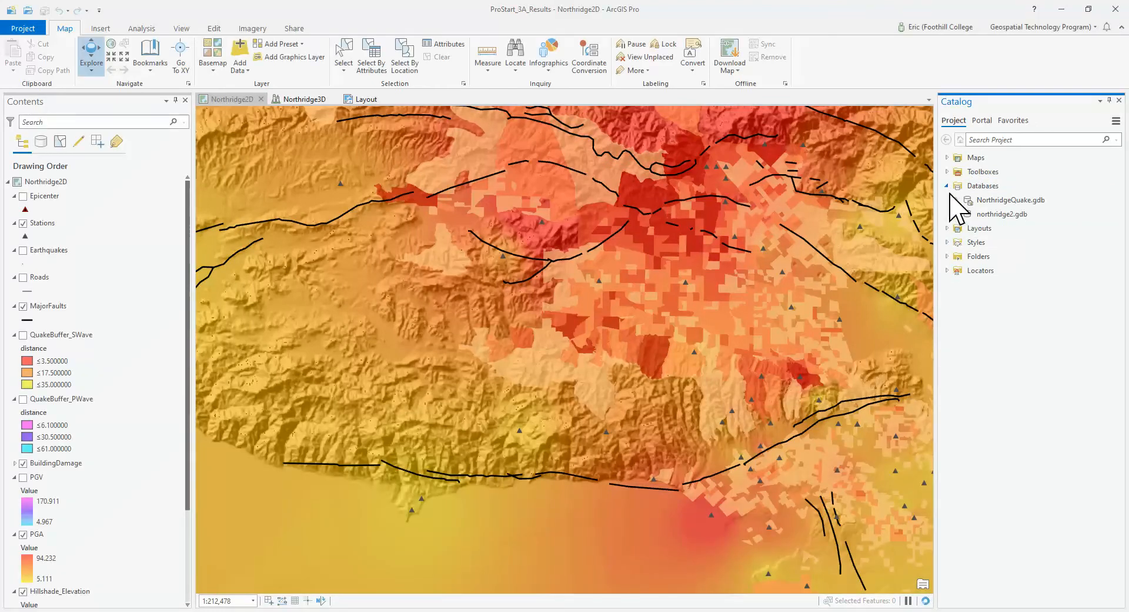
left_click(948, 257)
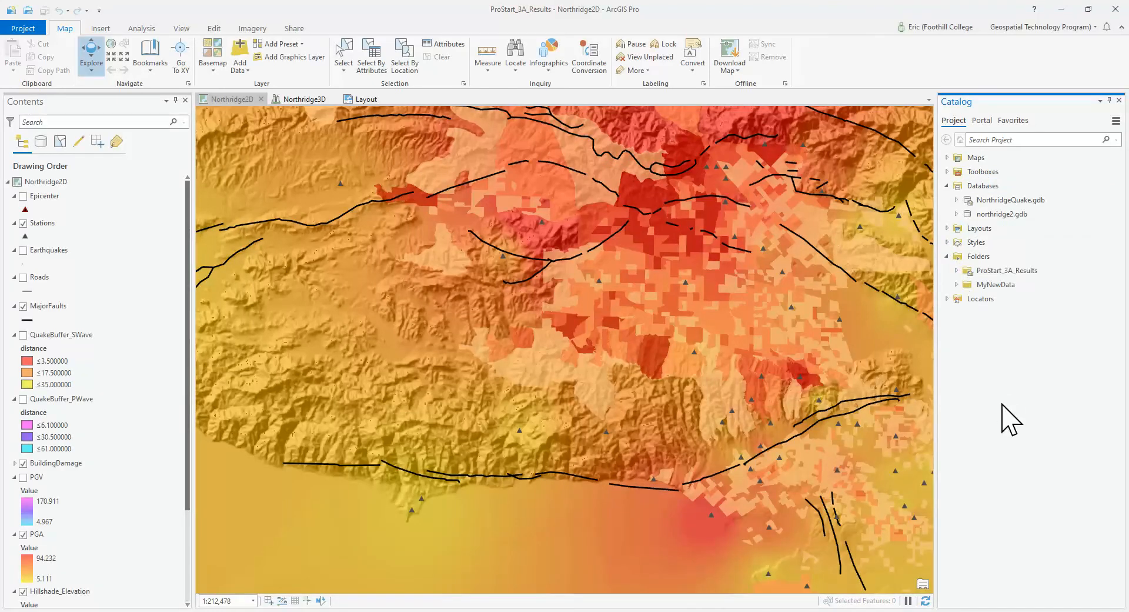
- Open the options for sharing the project as a project package and review its item details
left_click(295, 29)
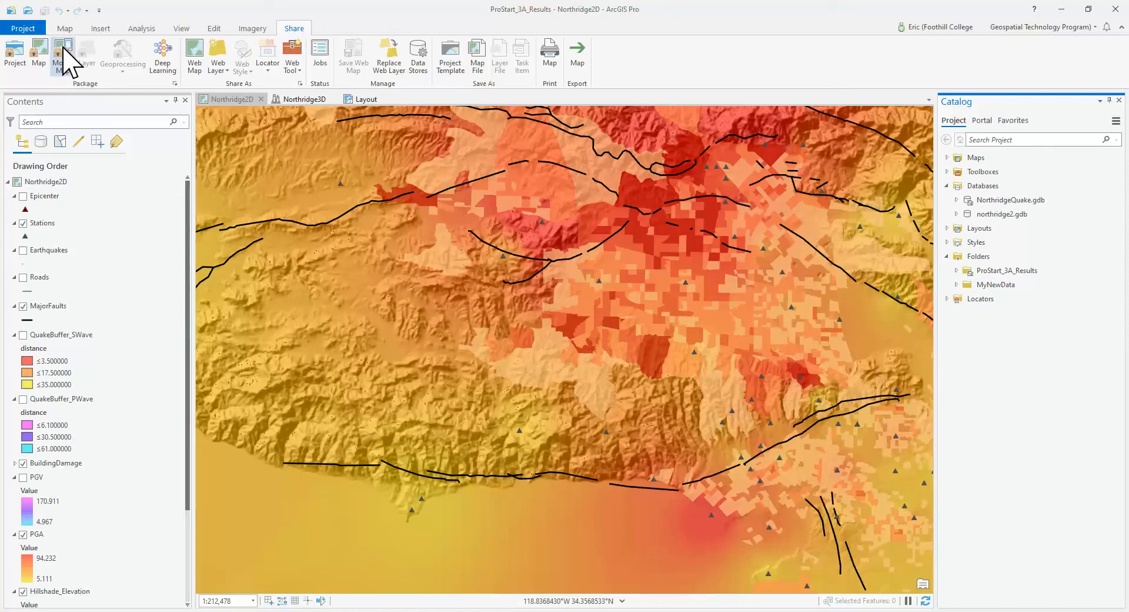
left_click(16, 56)
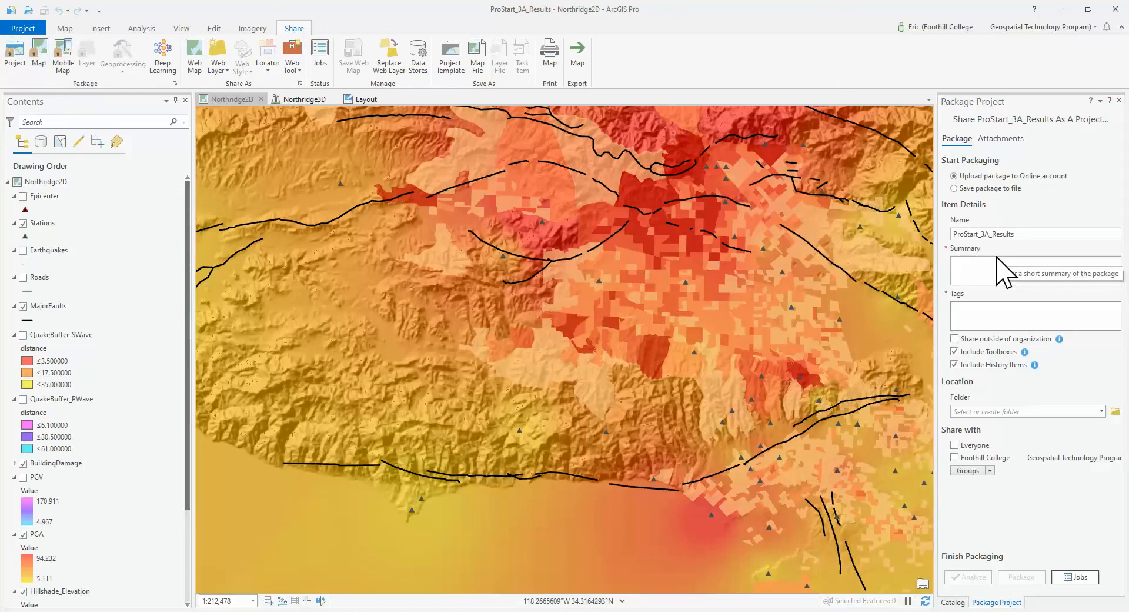
left_click(990, 269)
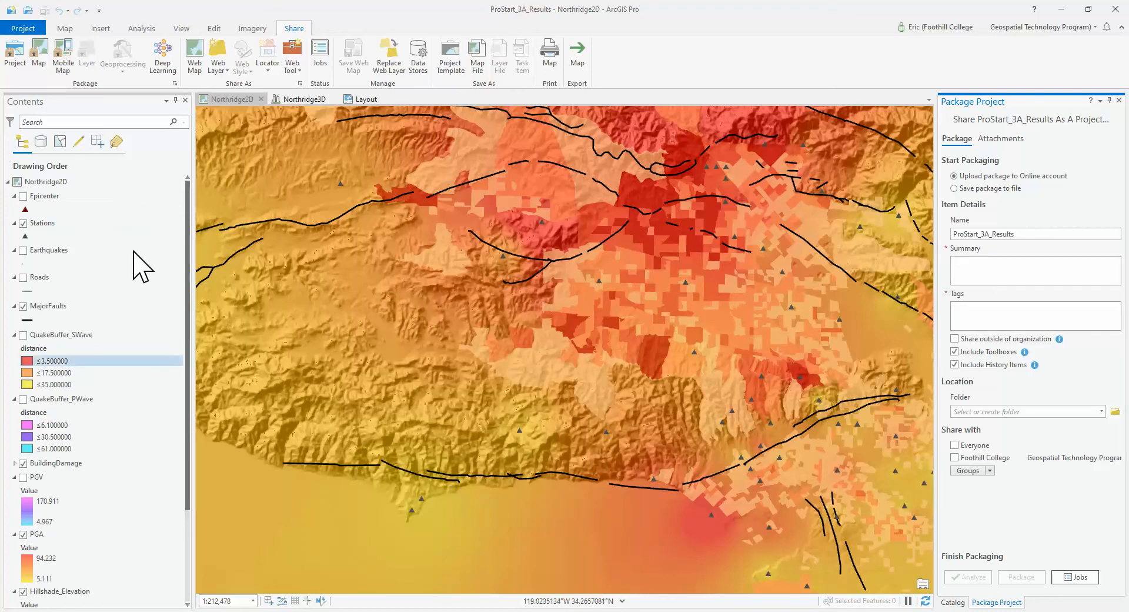
left_click(1000, 271)
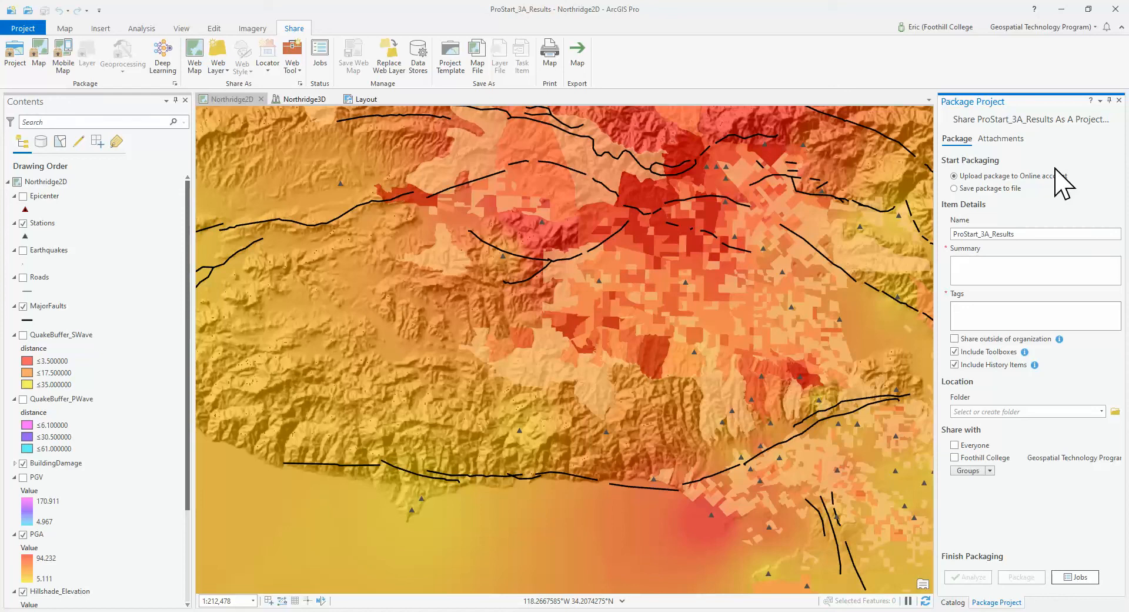
left_click(938, 610)
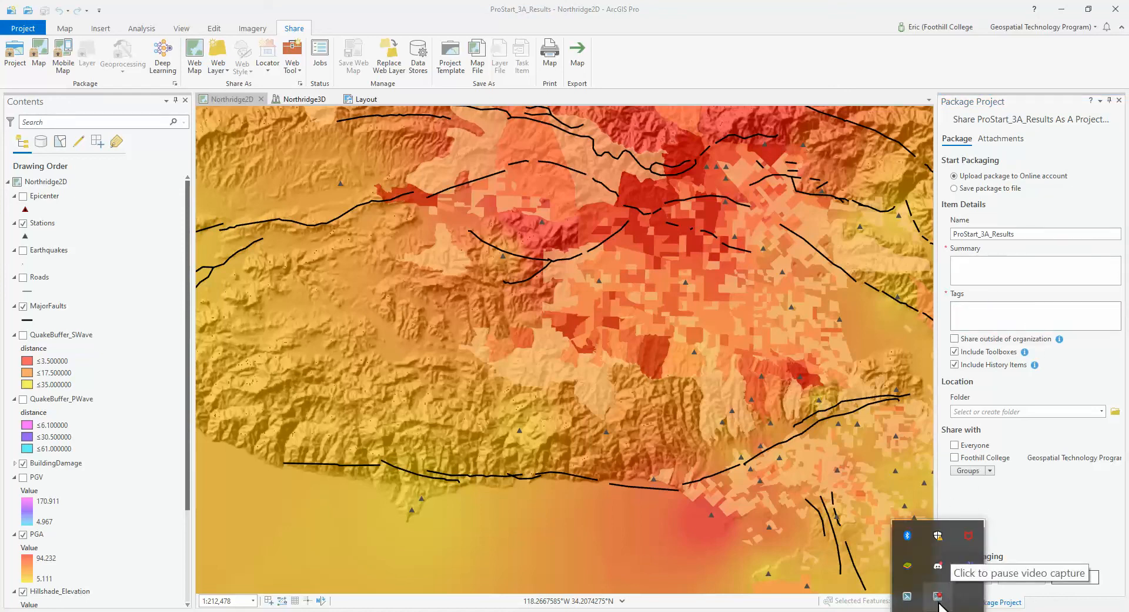